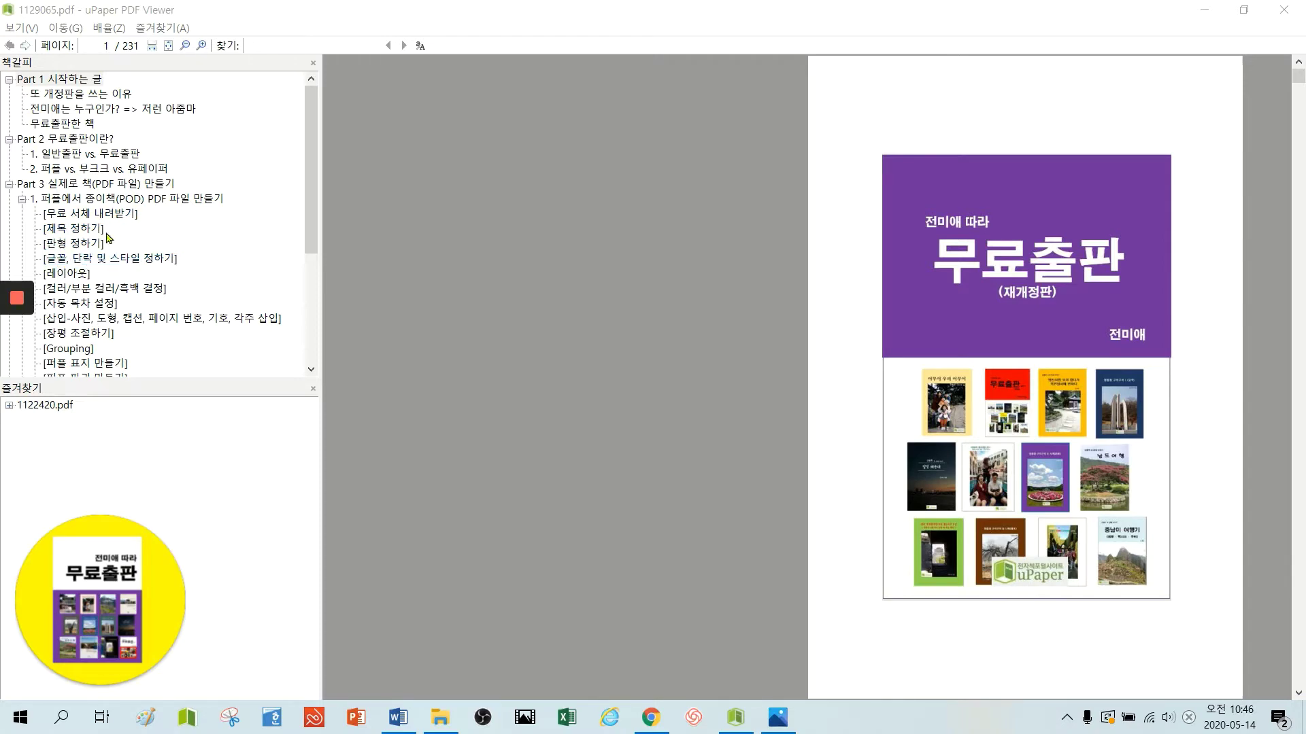
Go to the [제목 정하기] section and read the advice on appealing, memorable and searchable titles, selecting each key phrase.
left_click(73, 228)
scroll(1295, 442, "up", 2)
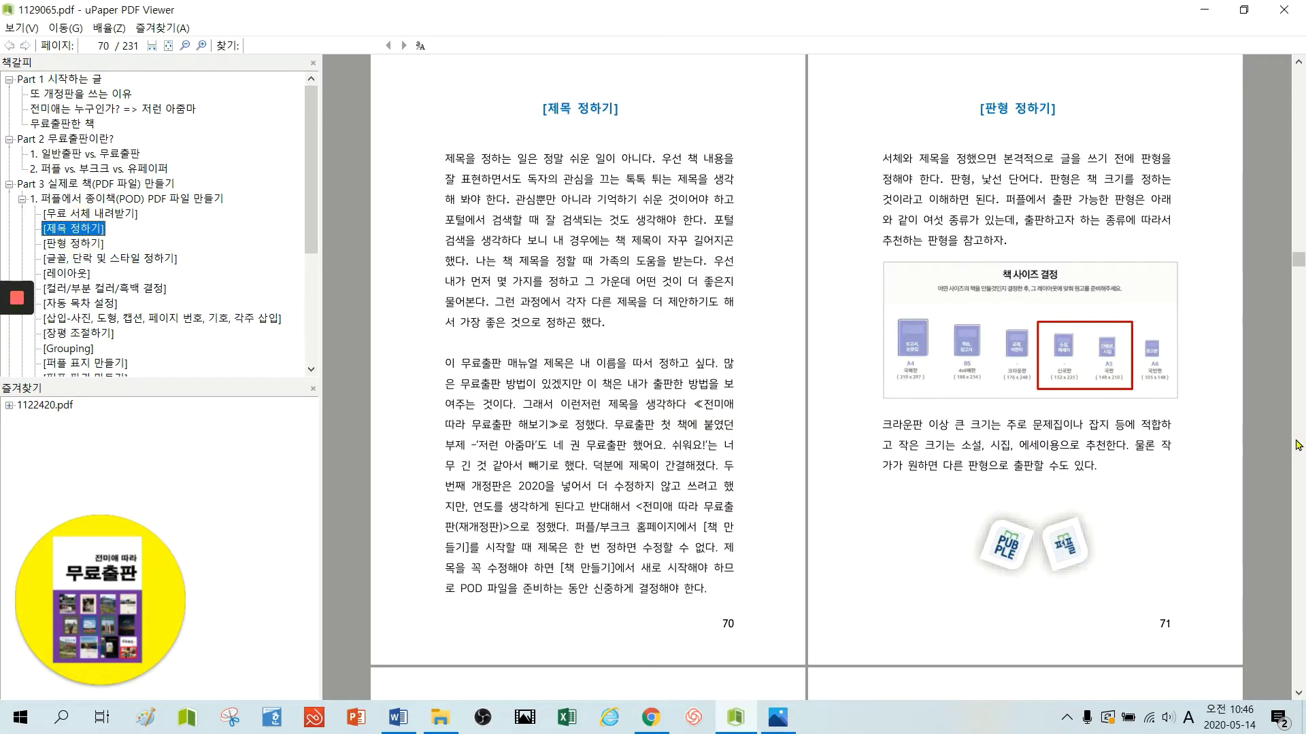
left_click(667, 194)
left_click_drag(667, 195, 700, 215)
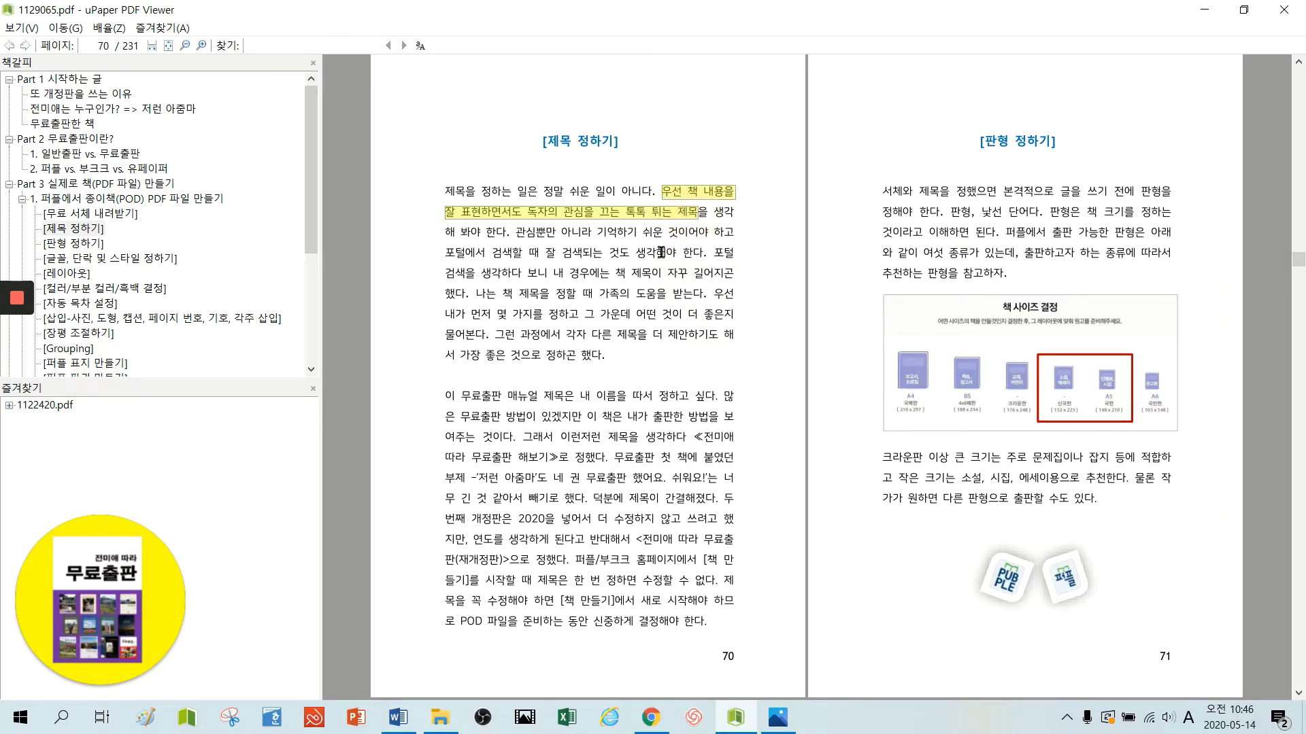
left_click_drag(601, 230, 678, 232)
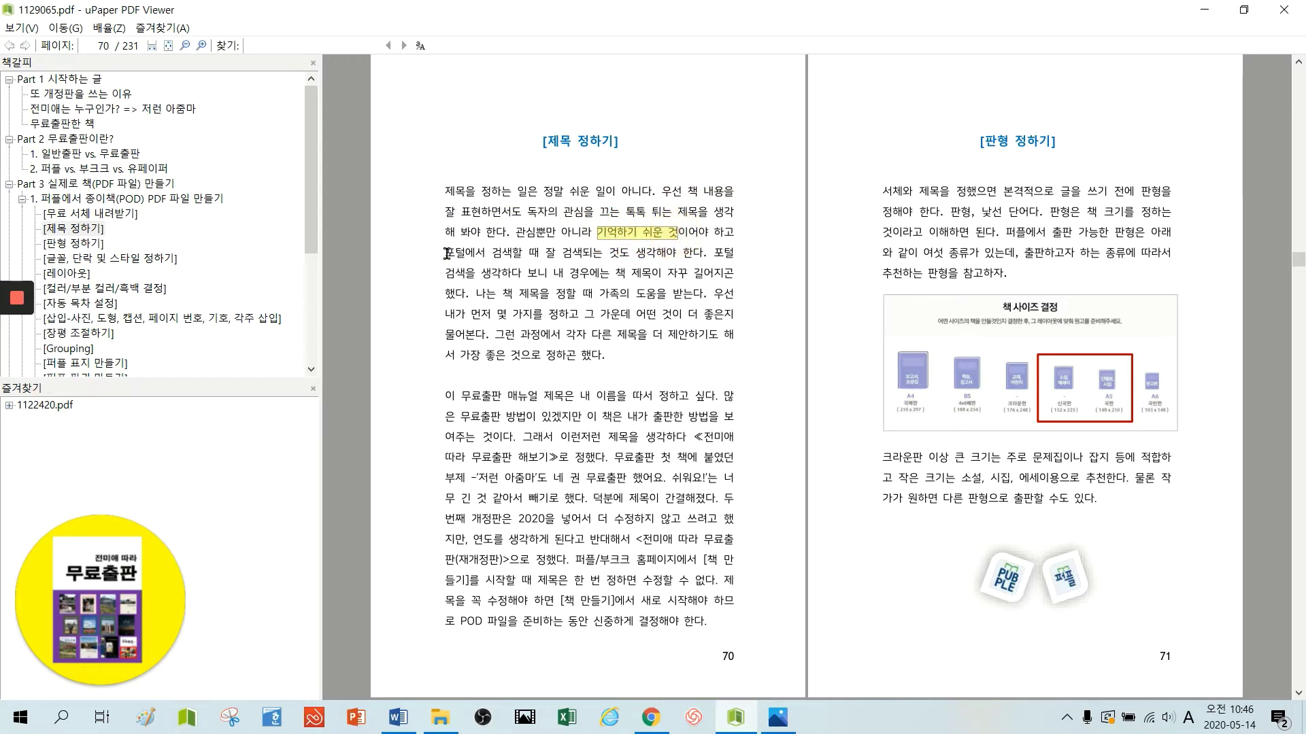
left_click_drag(451, 251, 659, 251)
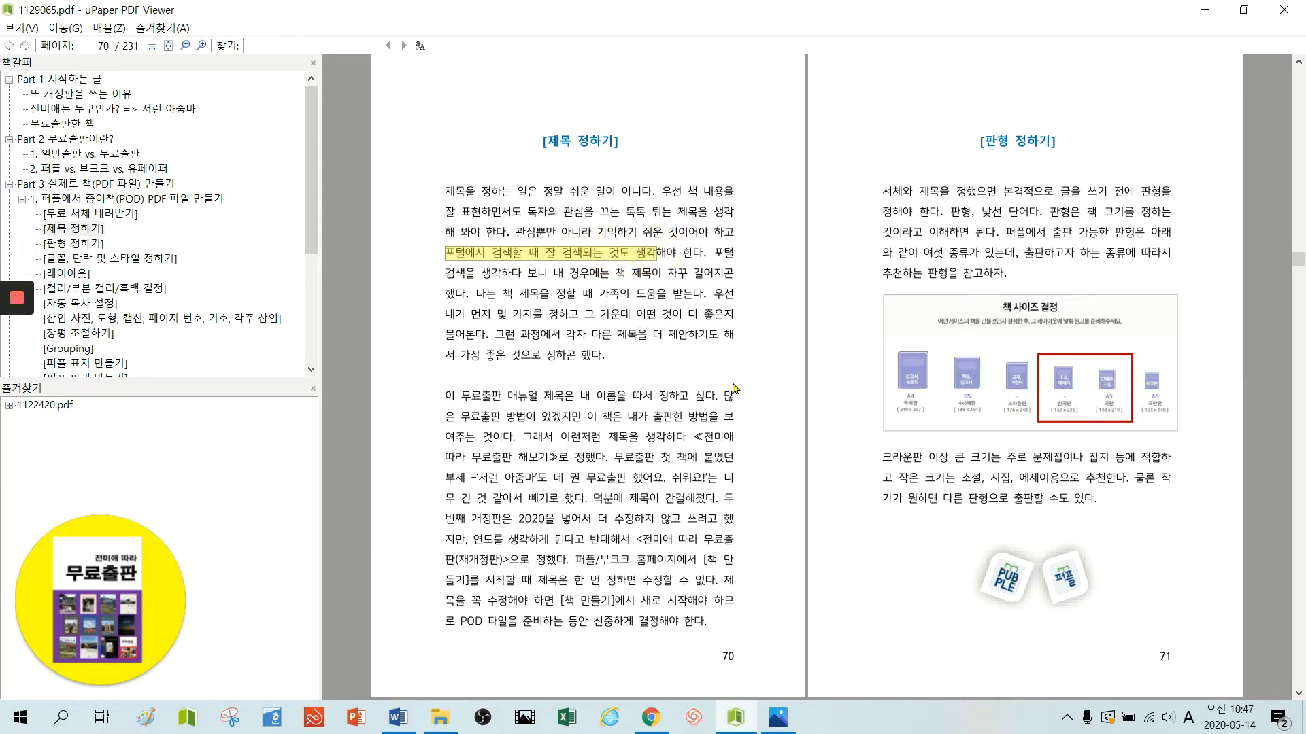
Read the second paragraph of [제목 정하기], selecting the sample book titles and the [책 만들기] reference.
left_click(688, 439)
left_click_drag(694, 436, 705, 480)
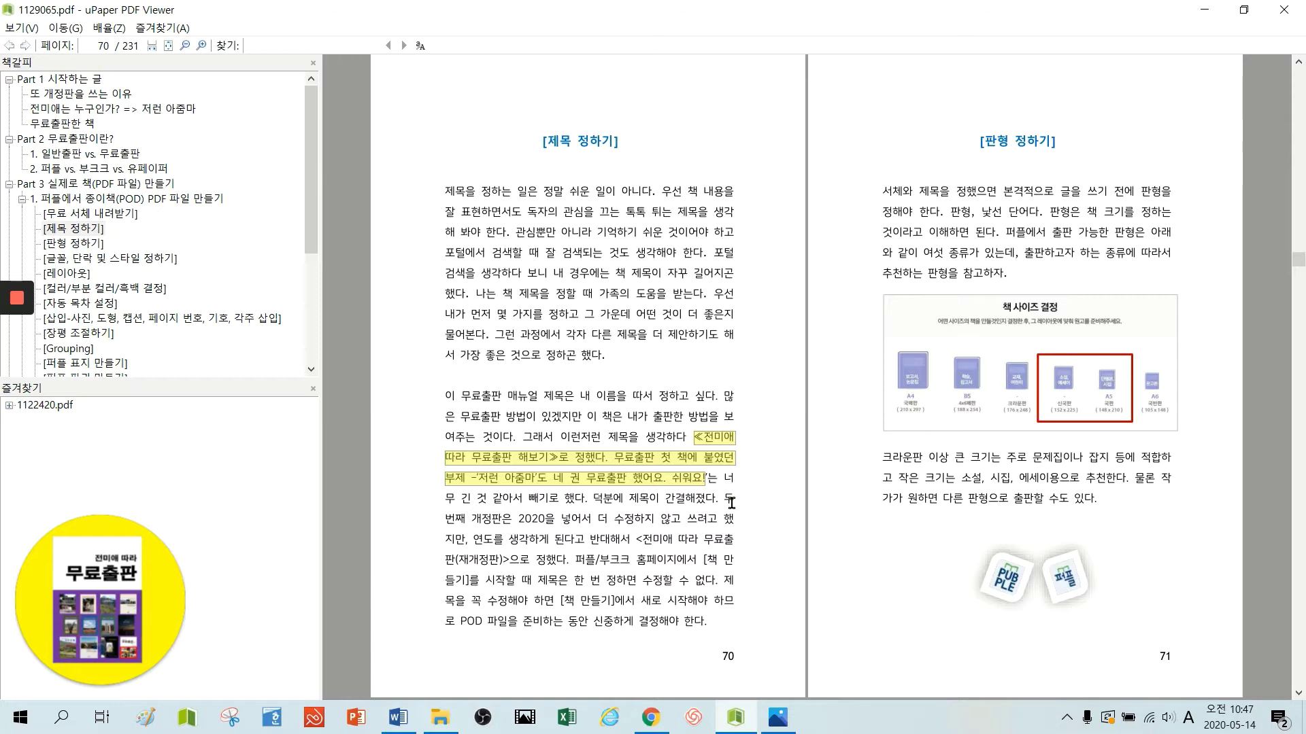
left_click(635, 541)
left_click_drag(635, 541, 512, 561)
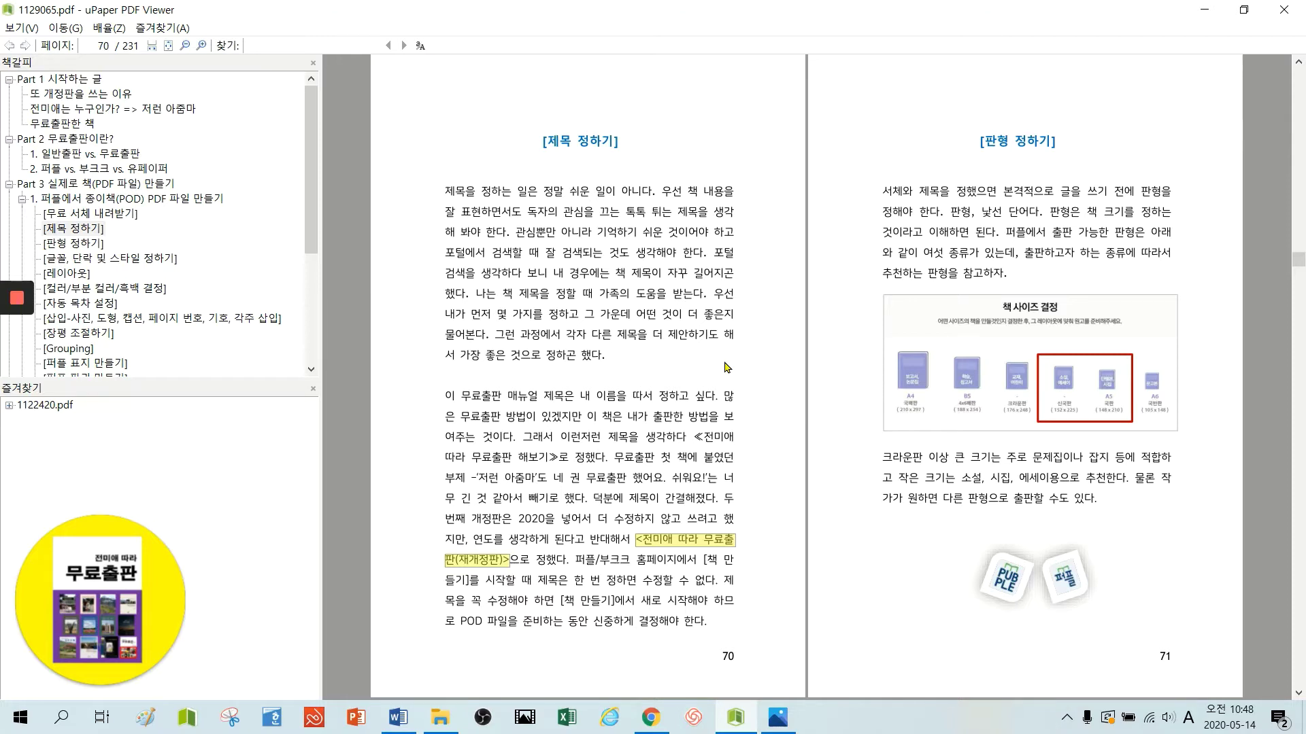
left_click(697, 364)
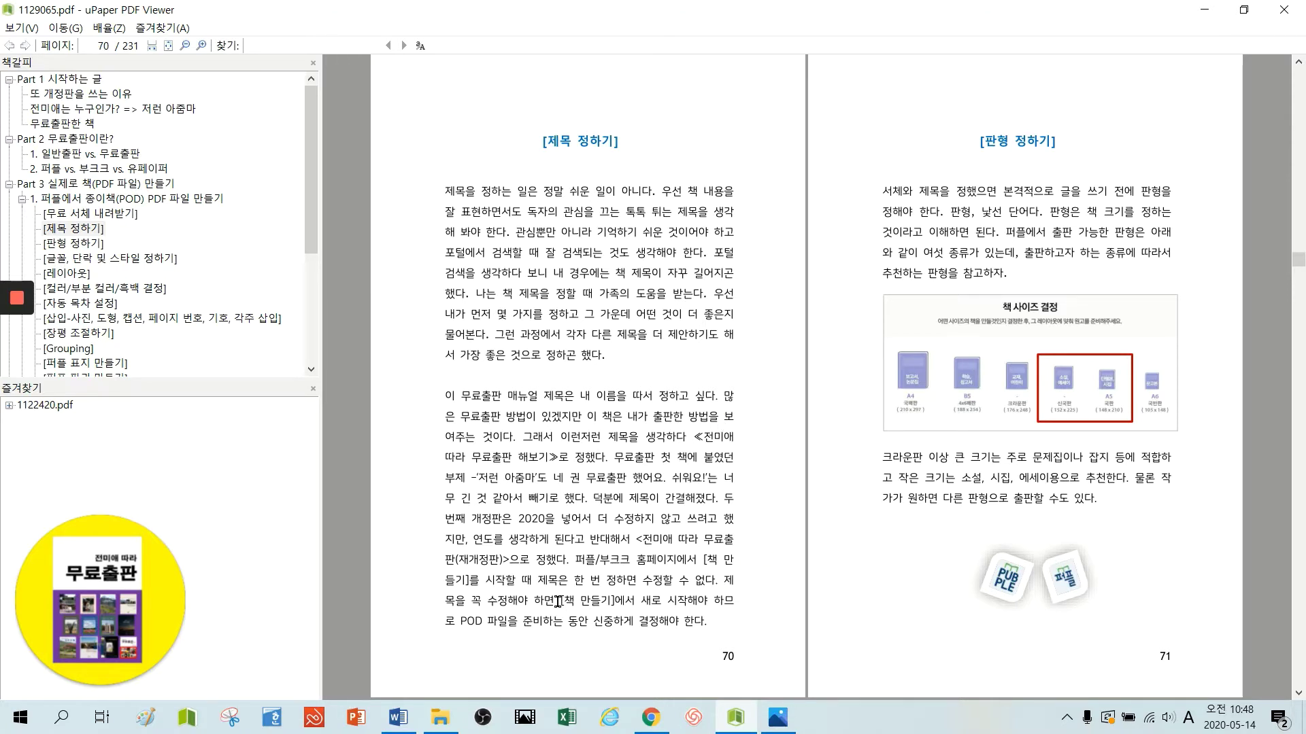
left_click_drag(558, 602, 616, 604)
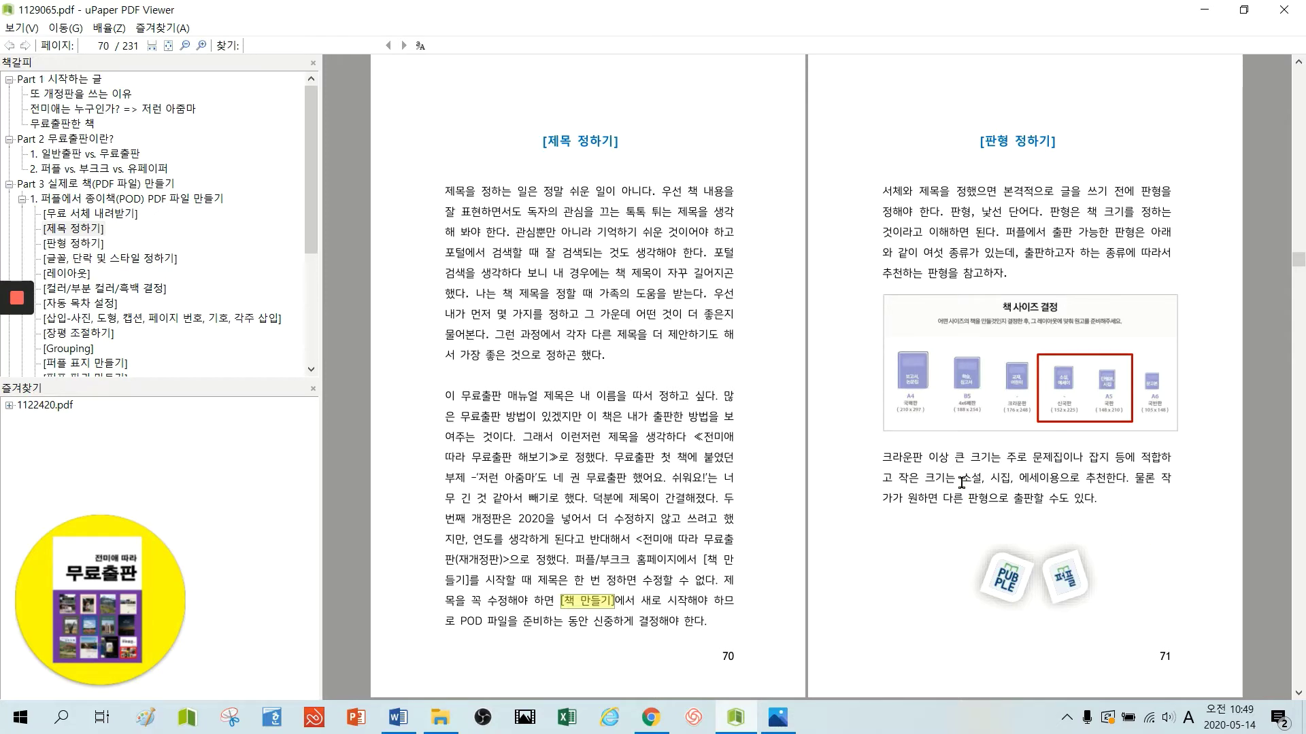
Review the book-size guidance on pages 71 and 72, selecting the genre recommendation, the 국판(148mm*210mm) remark and 시집 in the size table.
left_click_drag(961, 479, 1115, 480)
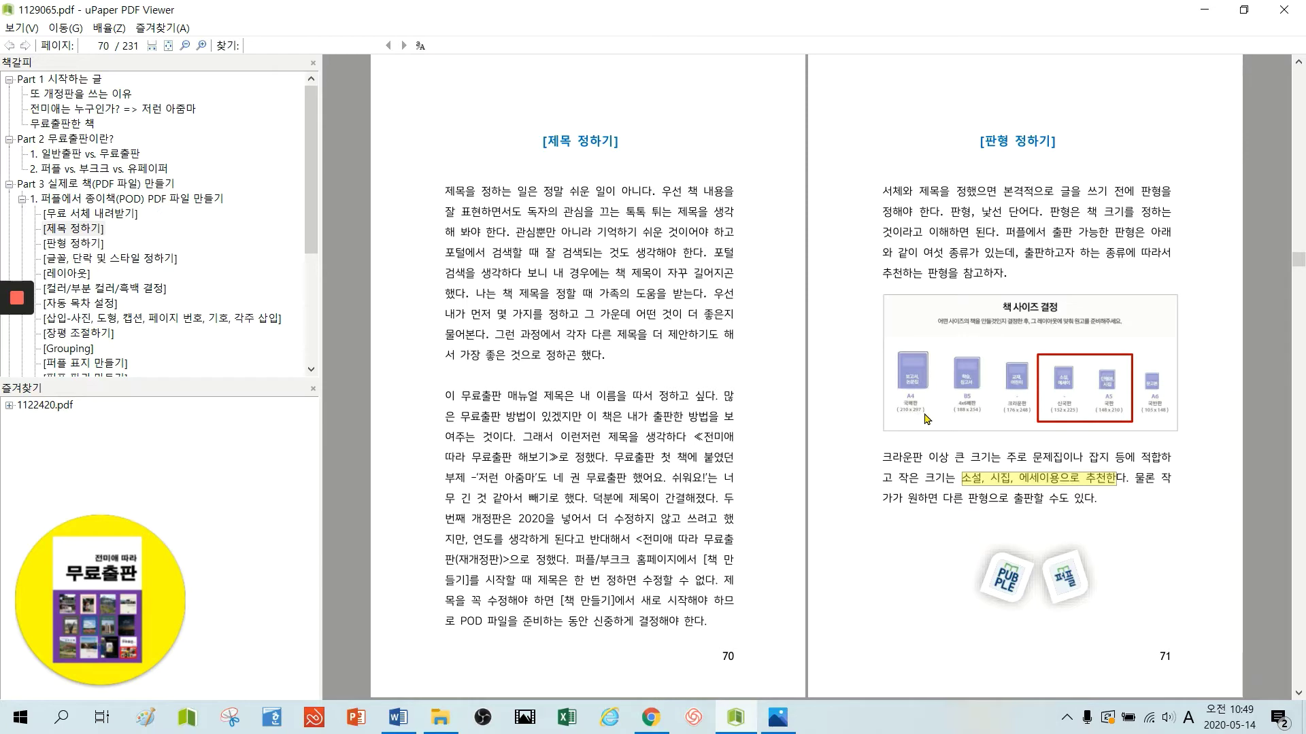
left_click(1149, 520)
scroll(1190, 536, "down", 1)
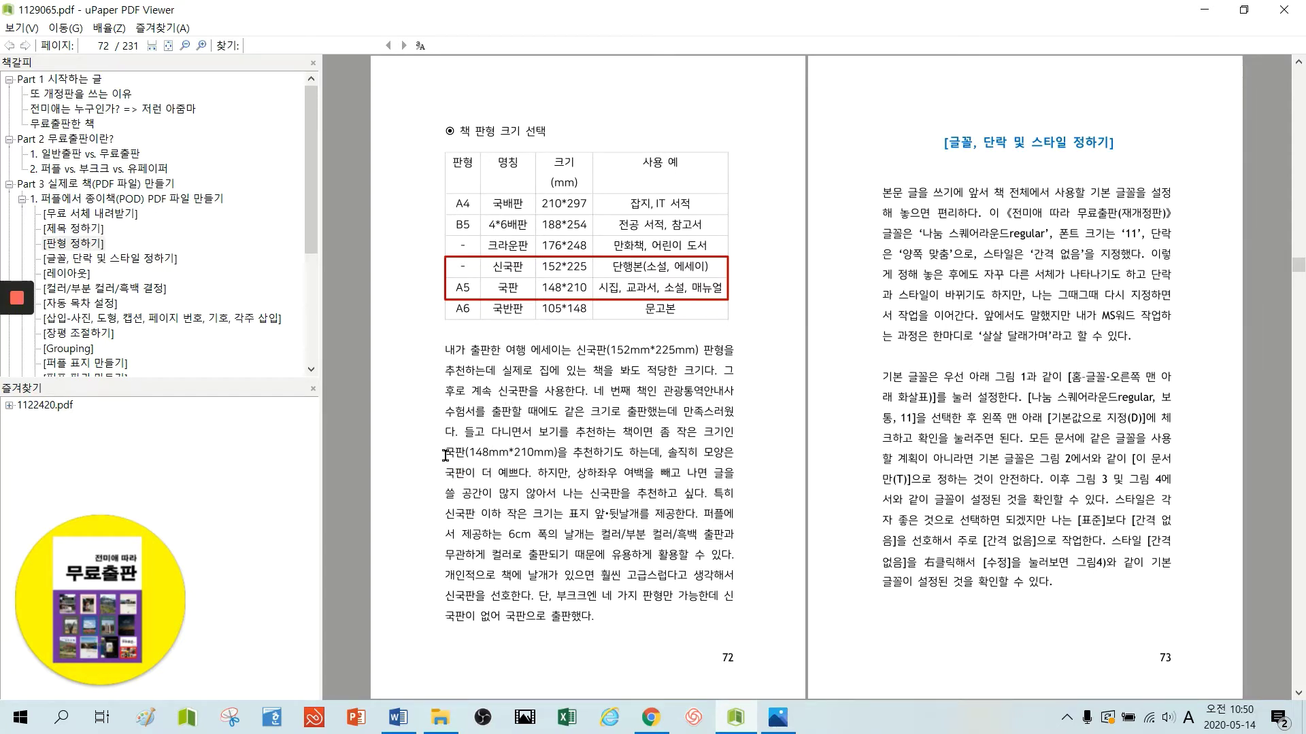
left_click_drag(445, 453, 530, 469)
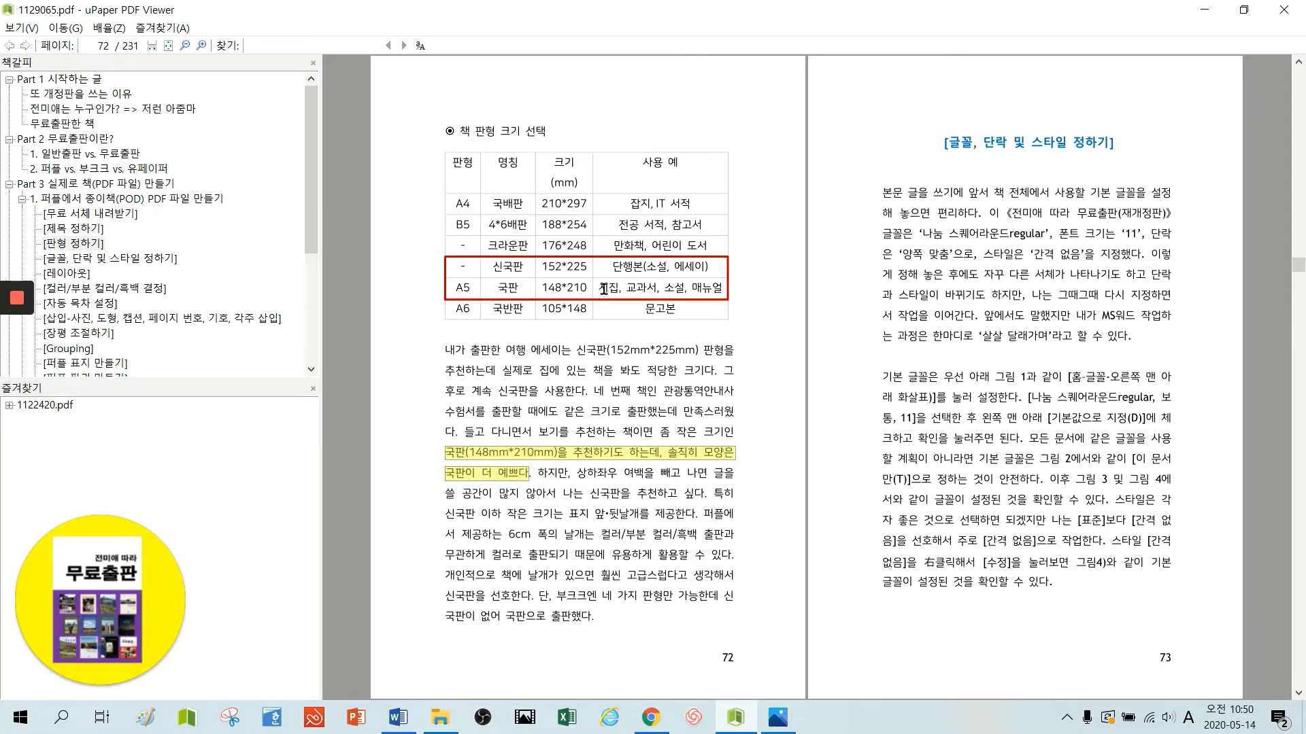
left_click_drag(599, 288, 615, 288)
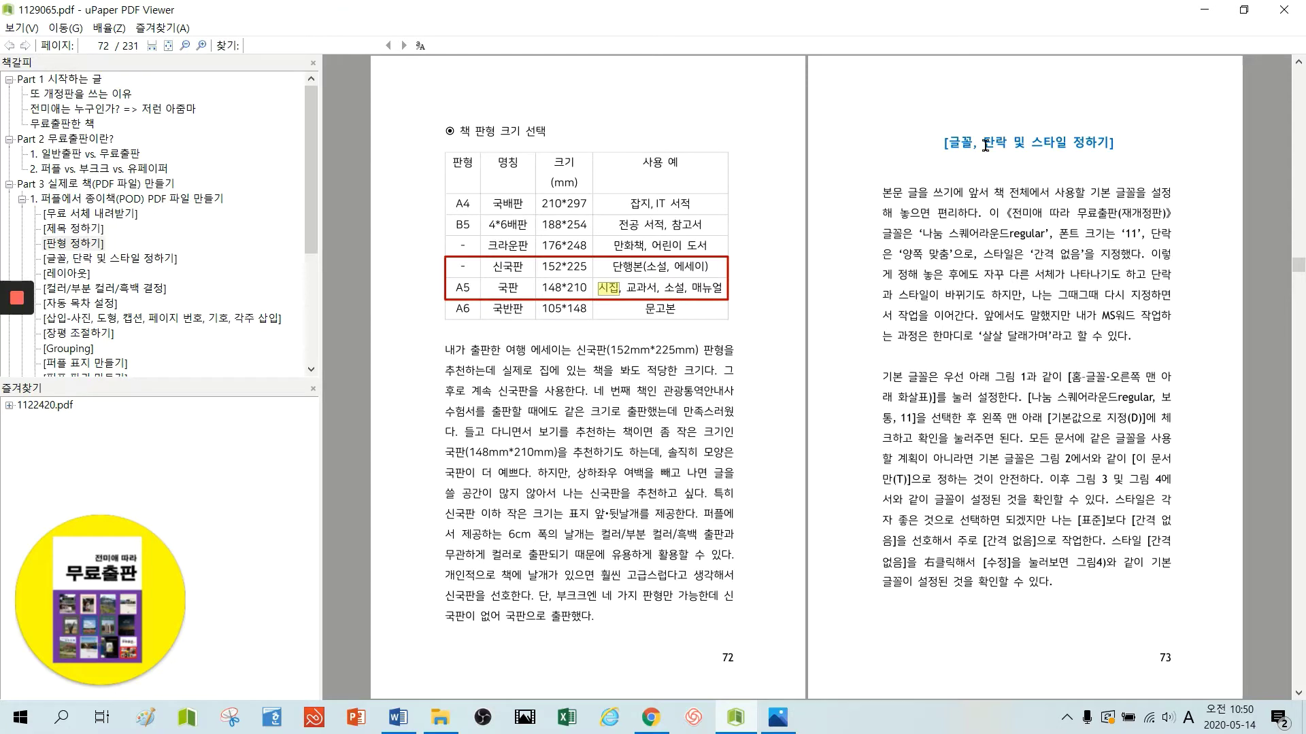
Read the opening paragraph of [글꼴, 단락 및 스타일 정하기], selecting the font size, 양쪽 맞춤, 간격 없음 and 살살 달래가며 phrases.
left_click(1208, 362)
left_click_drag(1013, 212, 1167, 212)
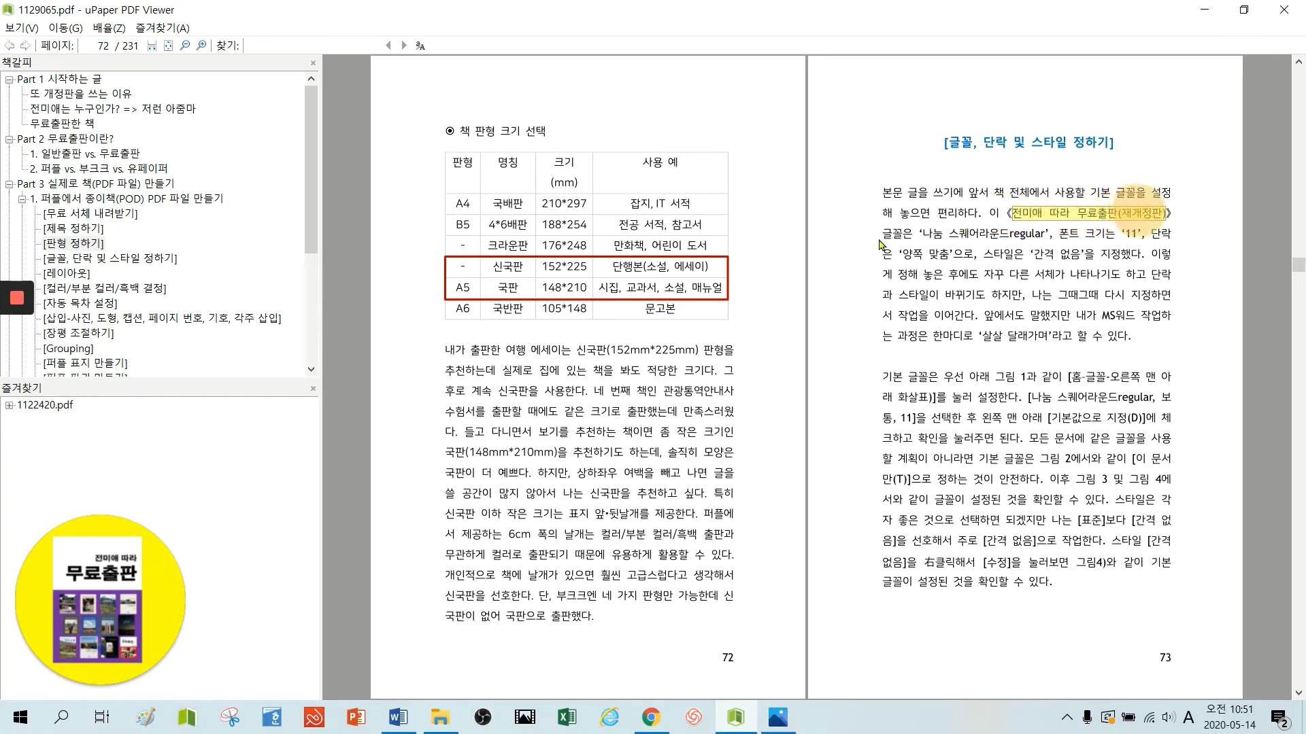
left_click_drag(882, 235, 1130, 234)
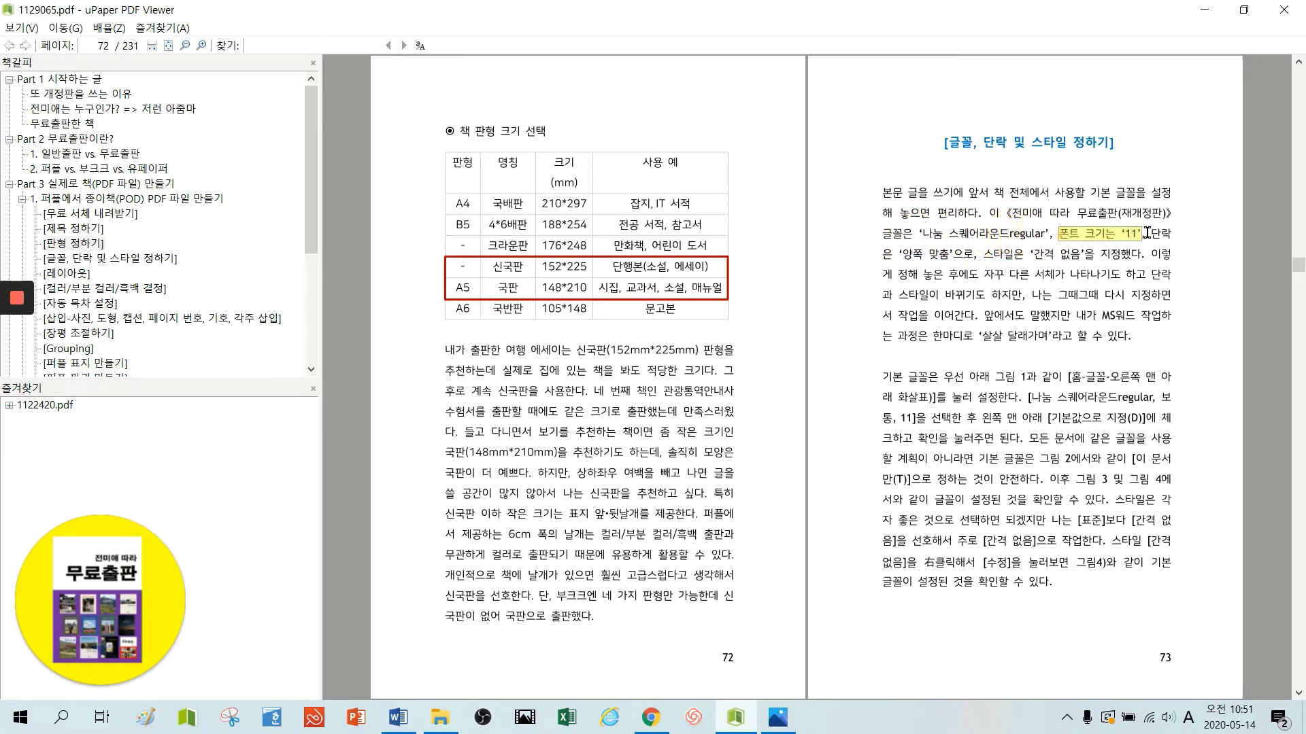
left_click(1147, 233)
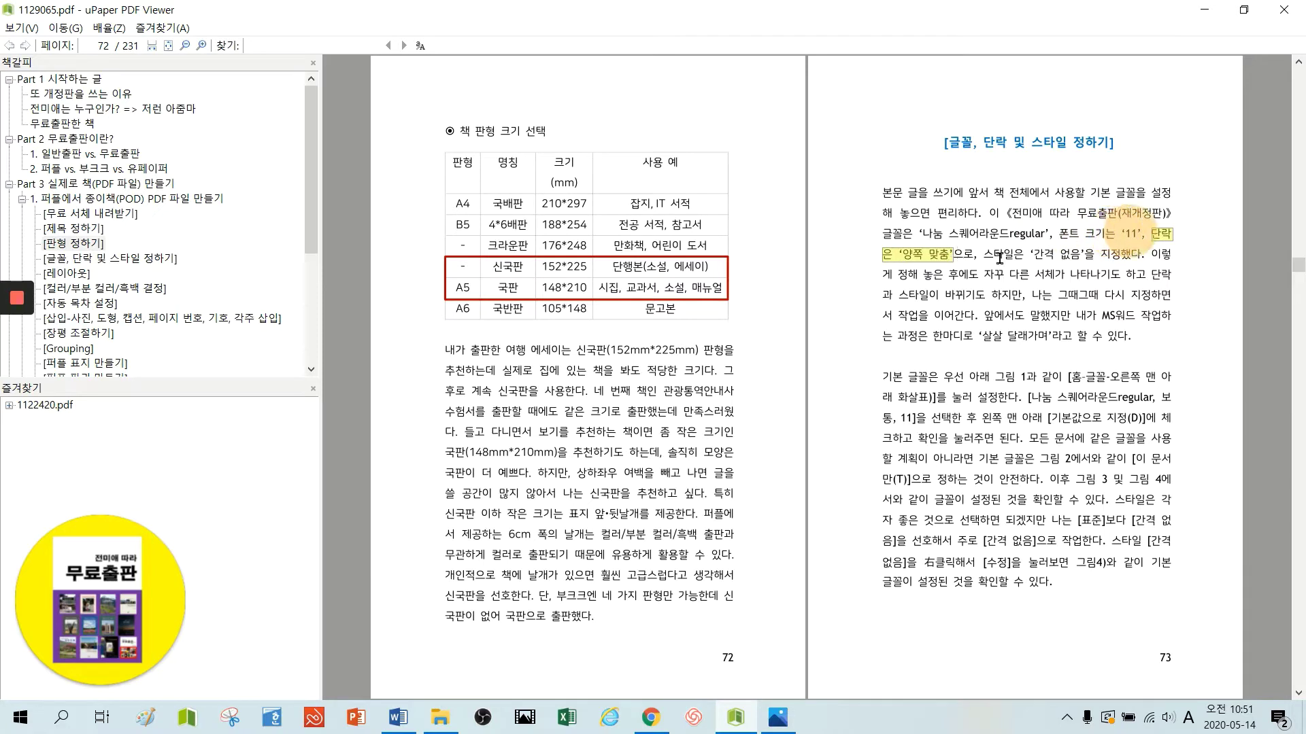
left_click_drag(984, 256, 1123, 257)
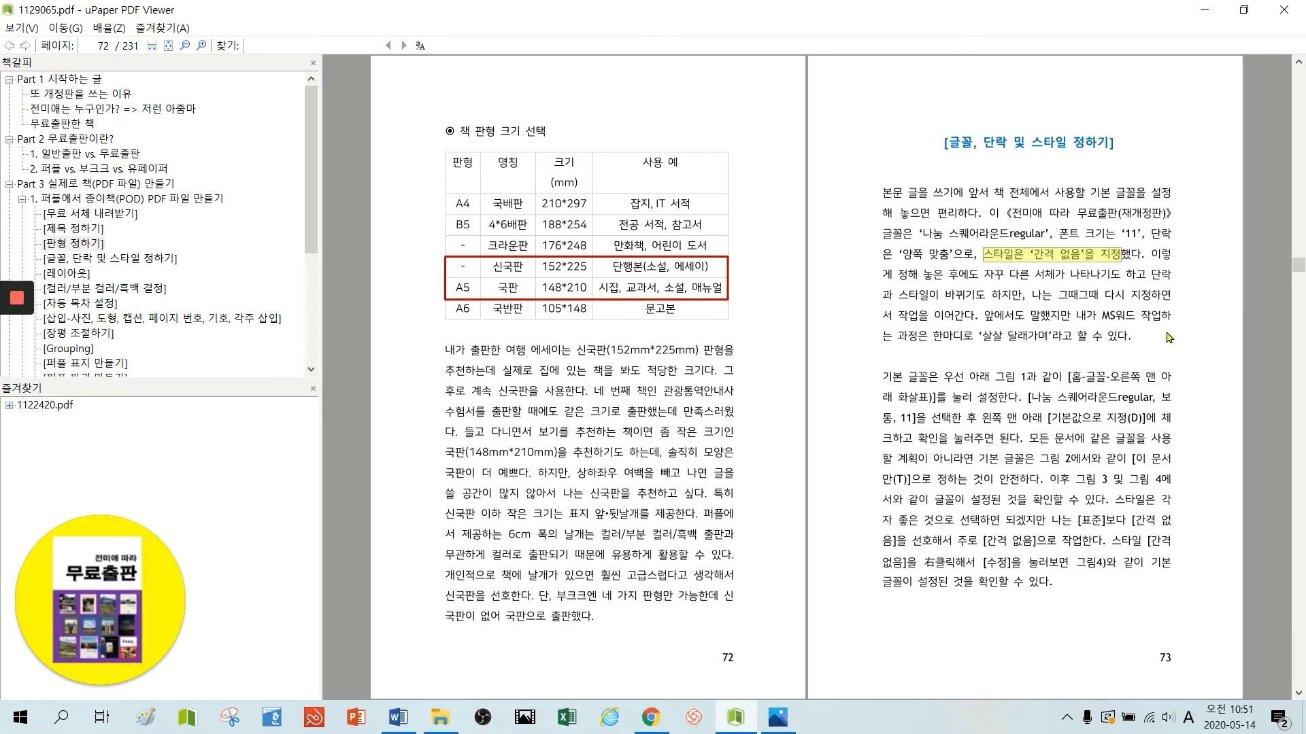
left_click_drag(977, 335, 1049, 338)
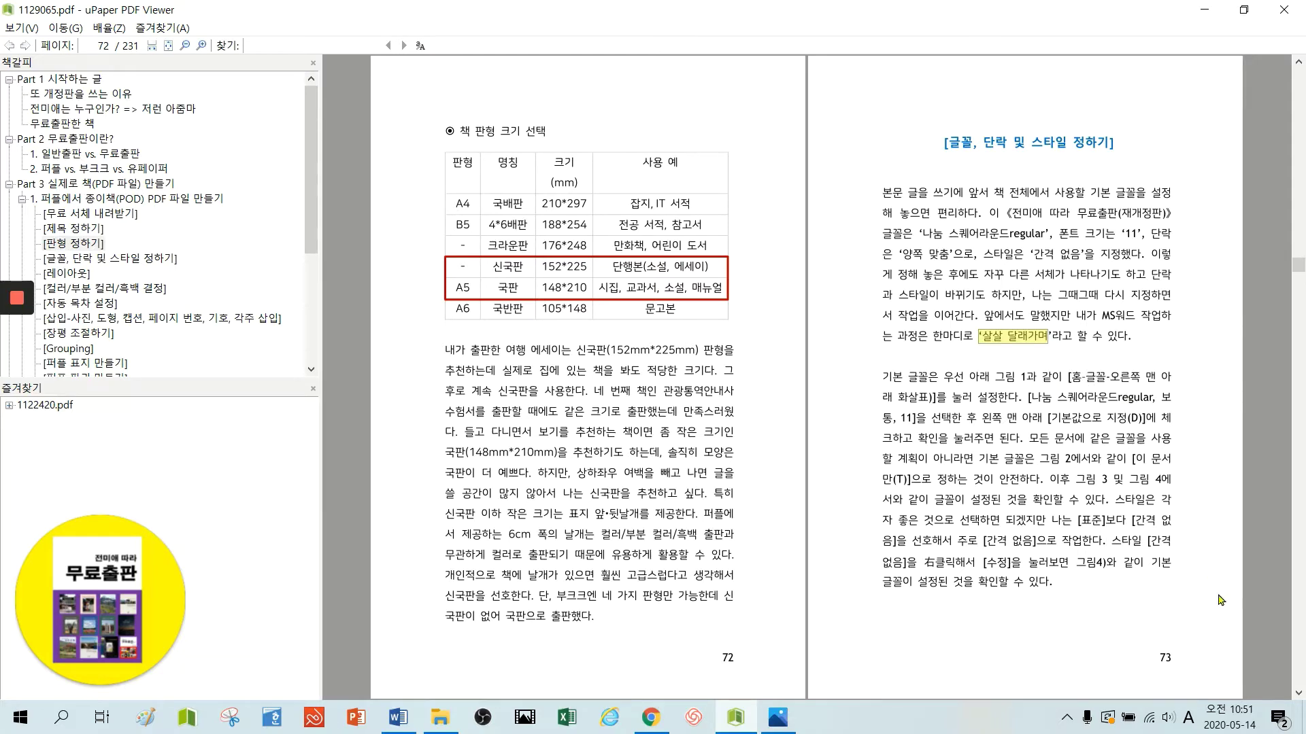
Examine the font, style and theme-font figures on pages 74 to 76 of the manual.
left_click(1254, 640)
scroll(1253, 640, "down", 2)
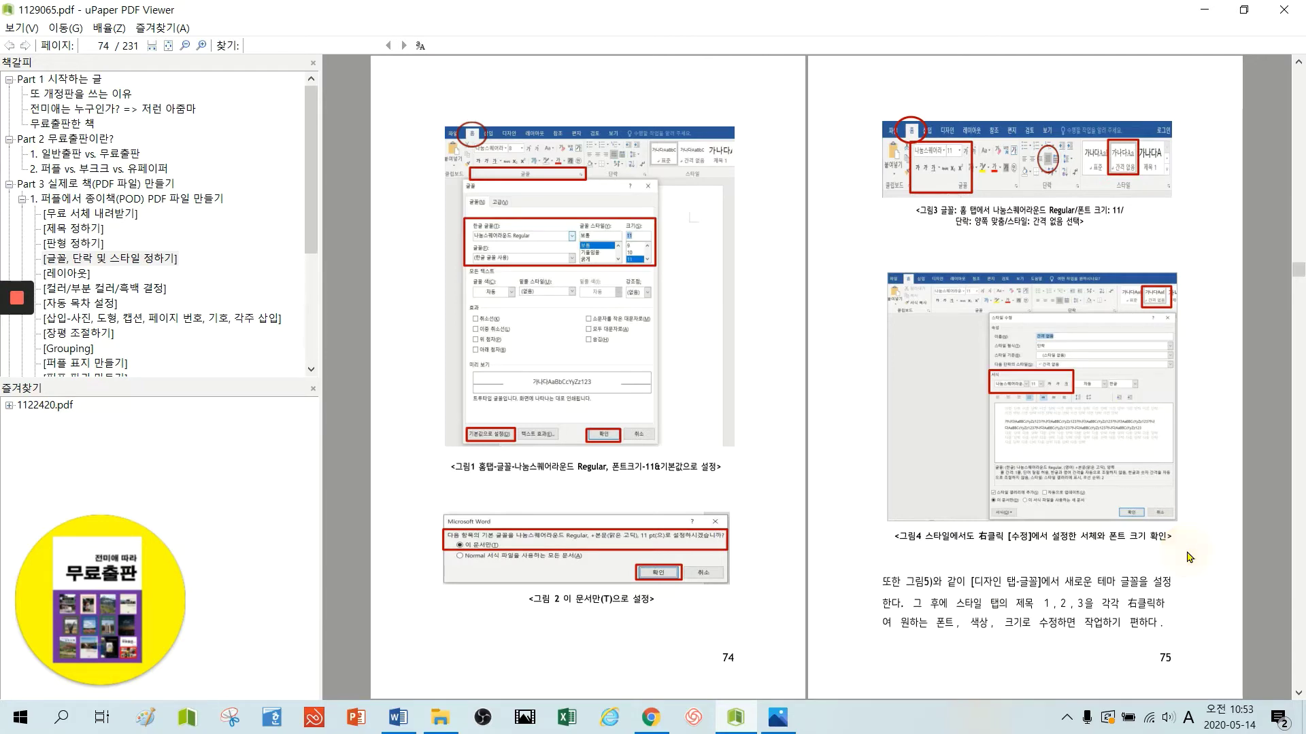
scroll(1189, 557, "down", 1)
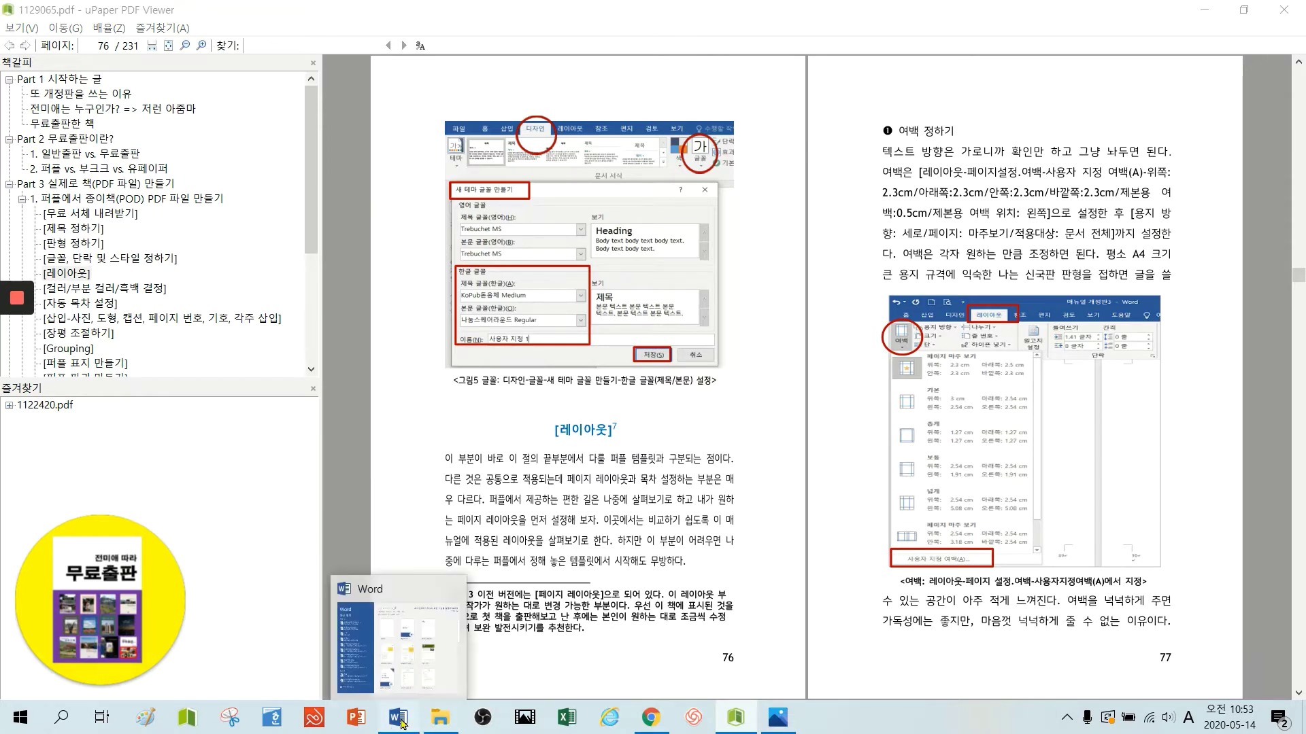
Switch to Word and create a blank document.
left_click(401, 724)
left_click(381, 191)
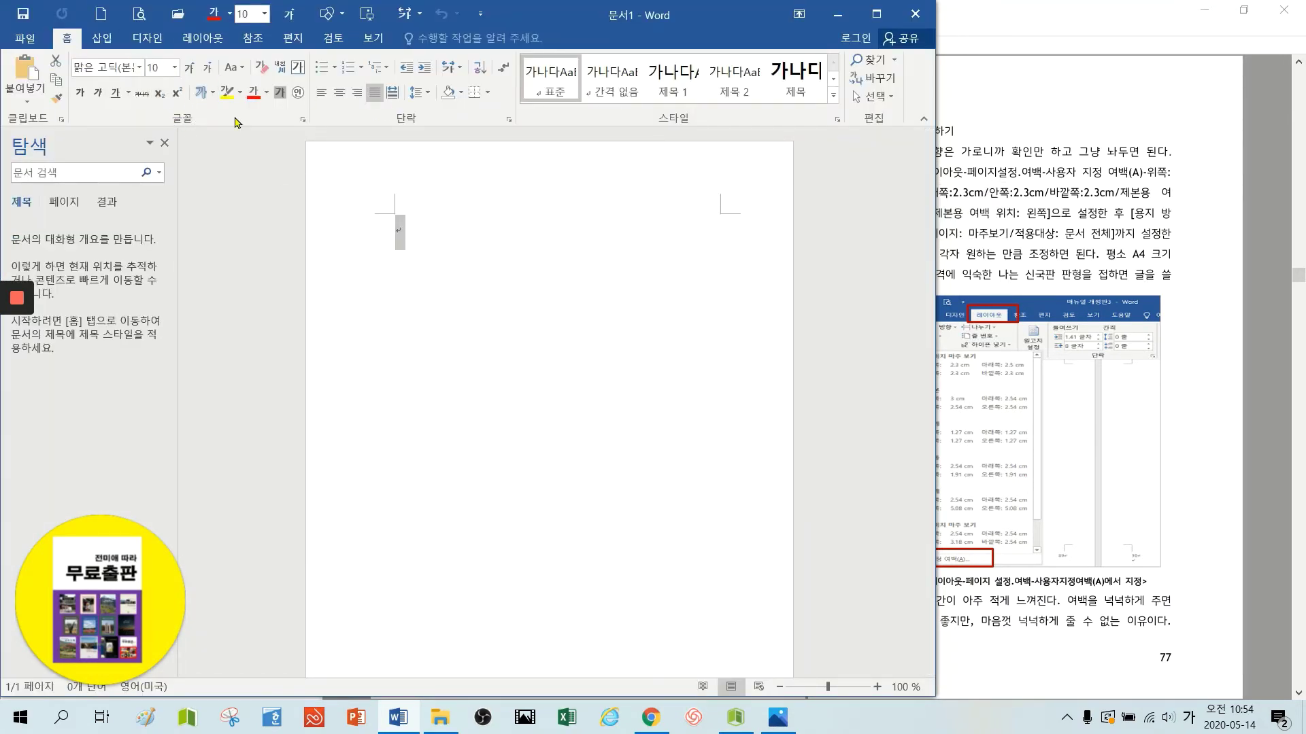
Set the default font for this document only to 나눔스퀘어라운드 Regular, size 11, with the Latin font set to (한글 글꼴 사용).
left_click(304, 121)
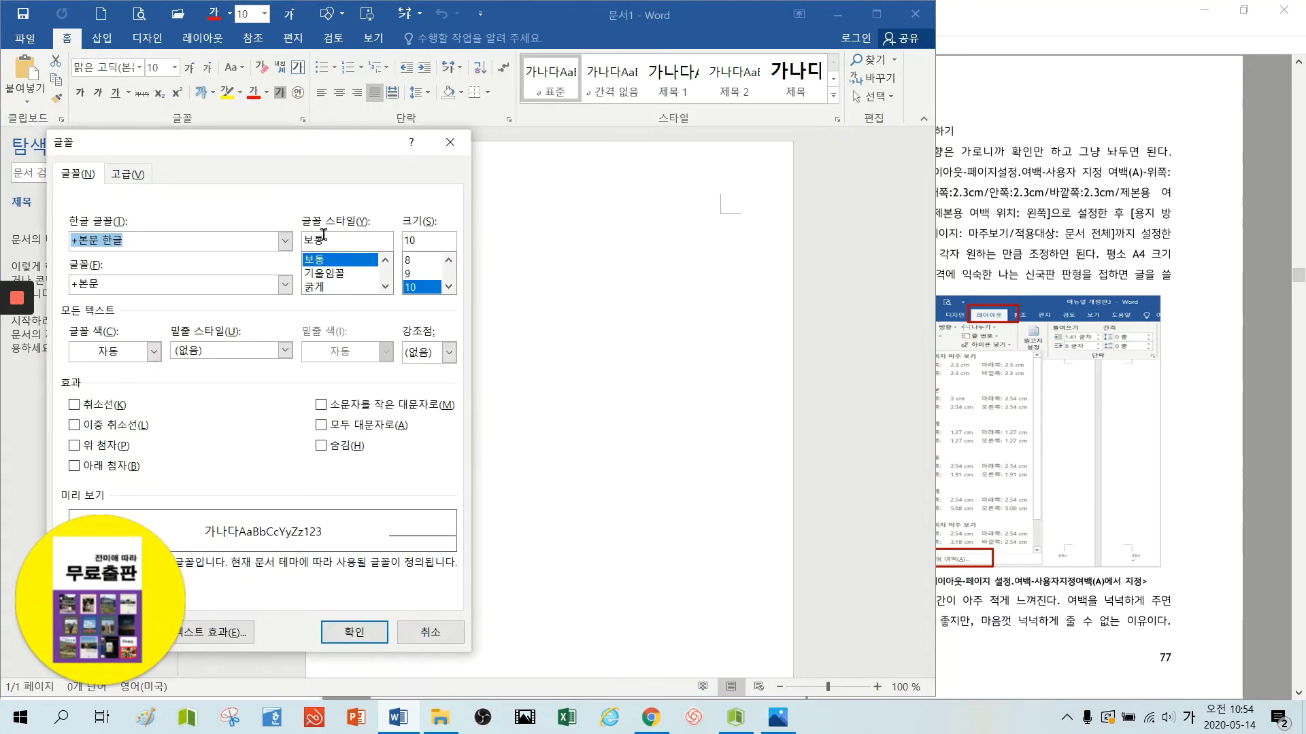
left_click_drag(303, 148, 606, 153)
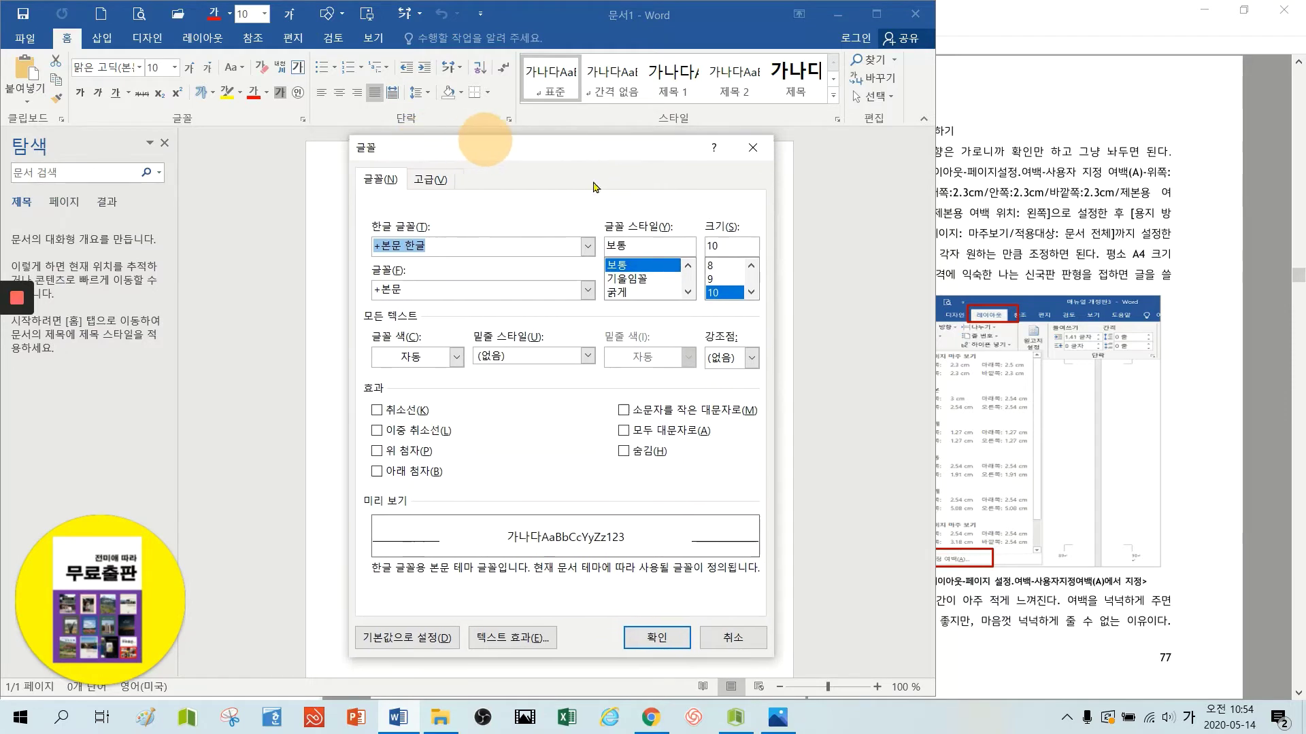
left_click(587, 290)
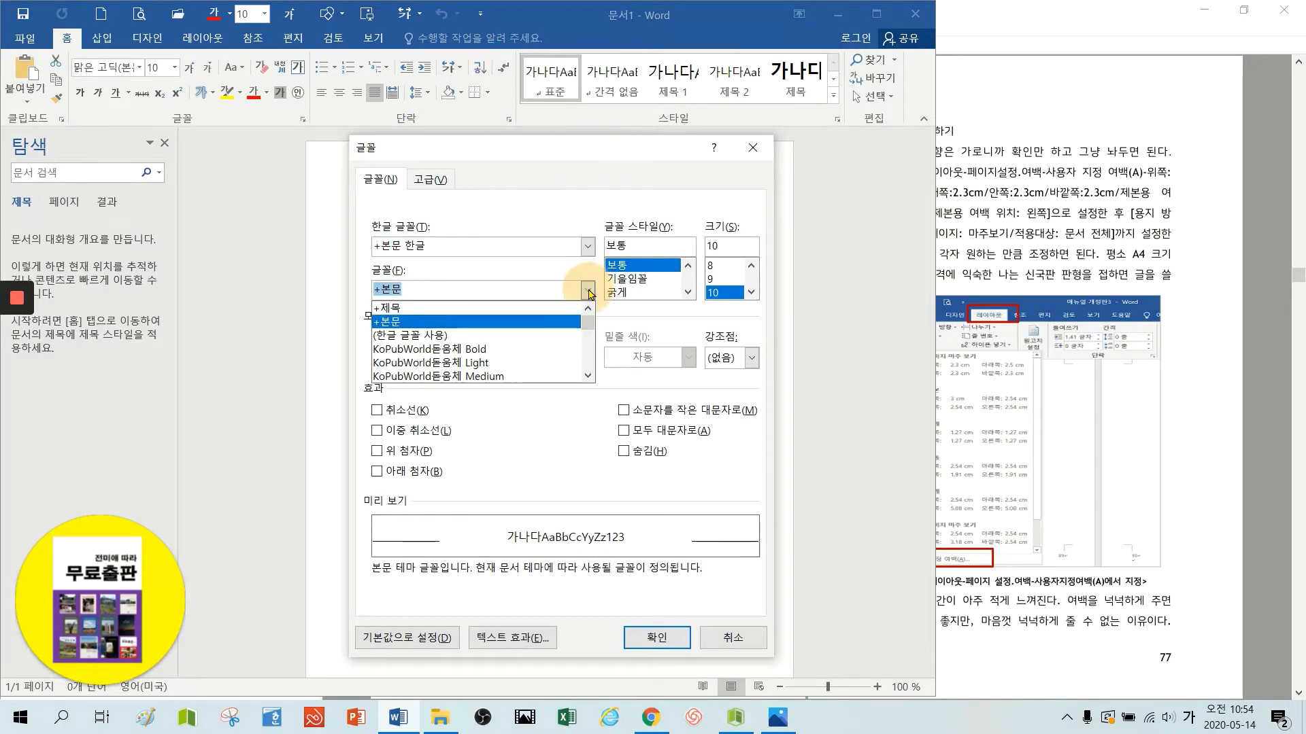
left_click(547, 336)
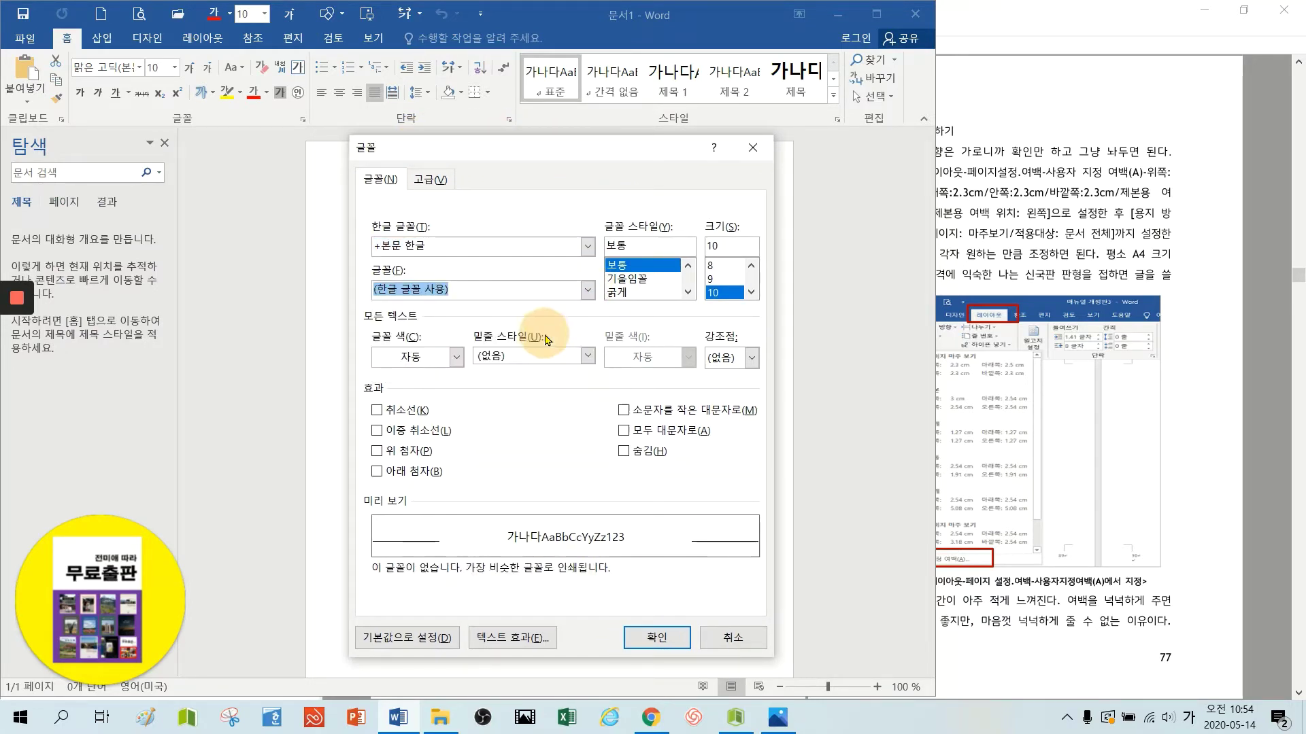
left_click(586, 246)
left_click_drag(587, 278, 586, 300)
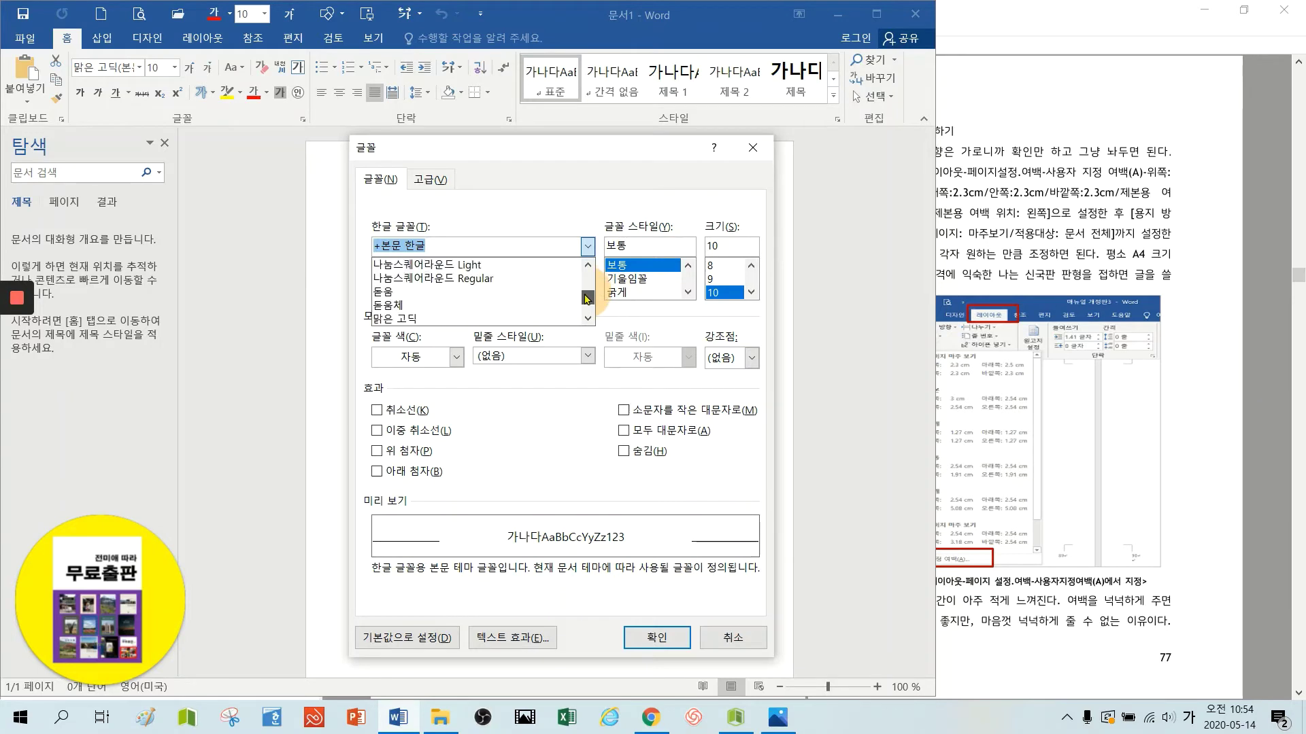
left_click(476, 278)
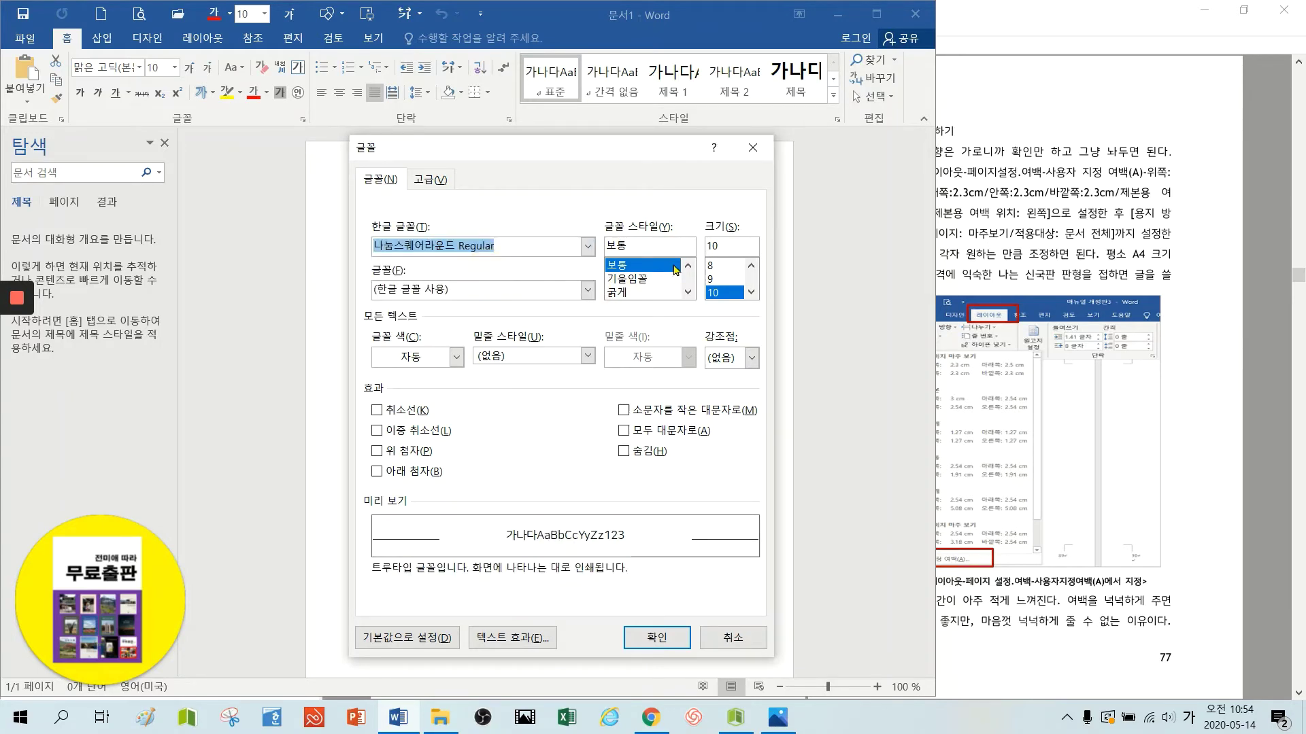
left_click(751, 292)
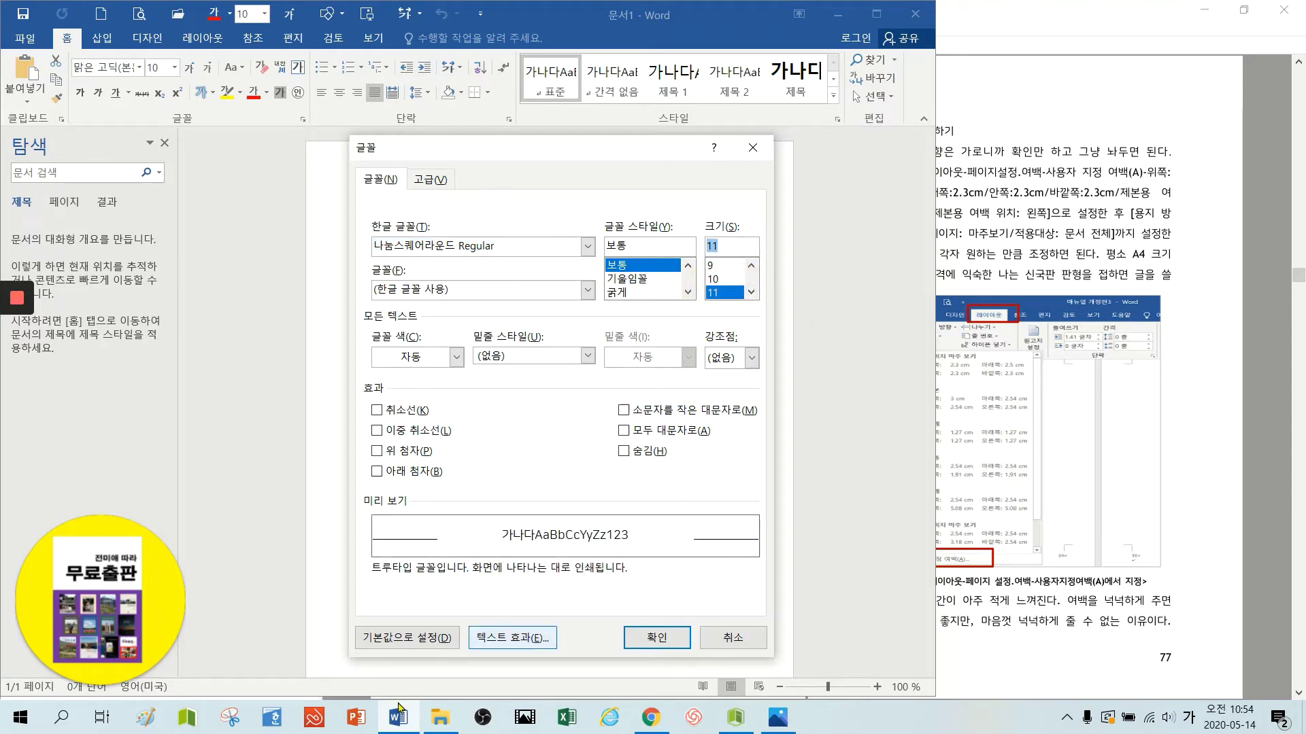
left_click(408, 638)
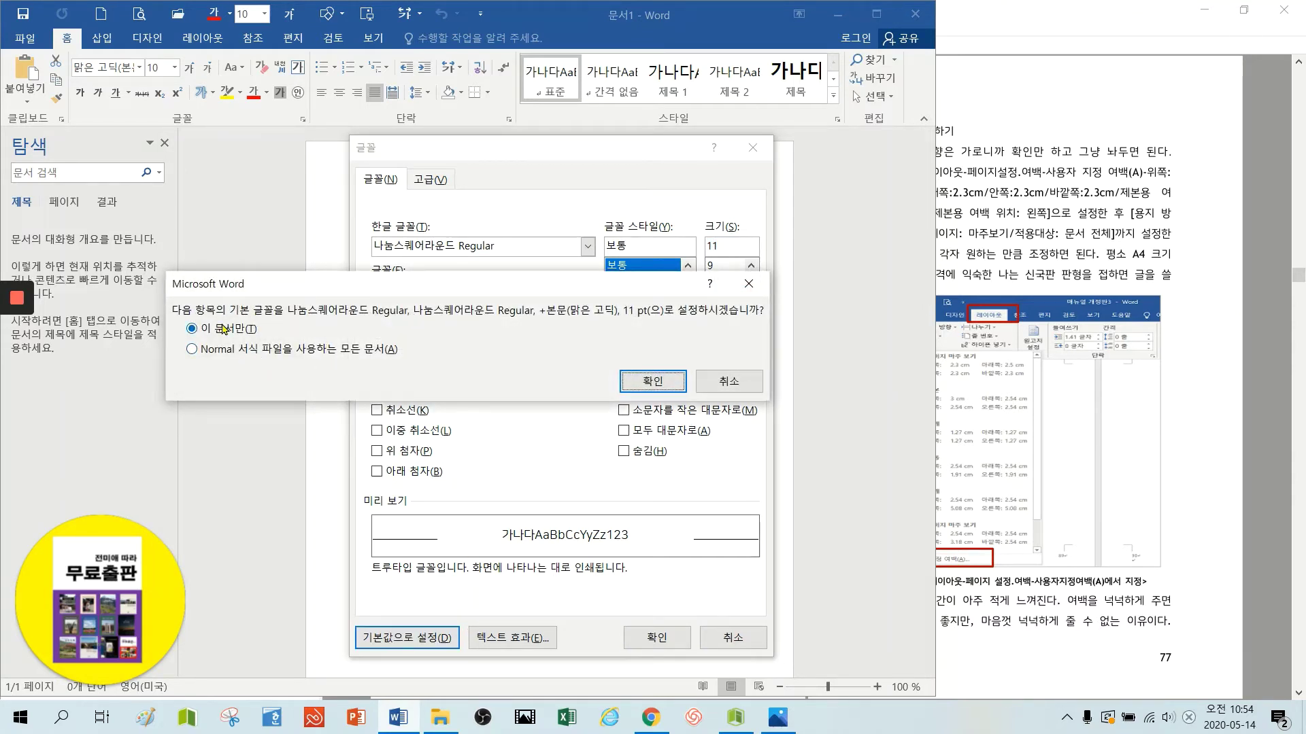
left_click(649, 383)
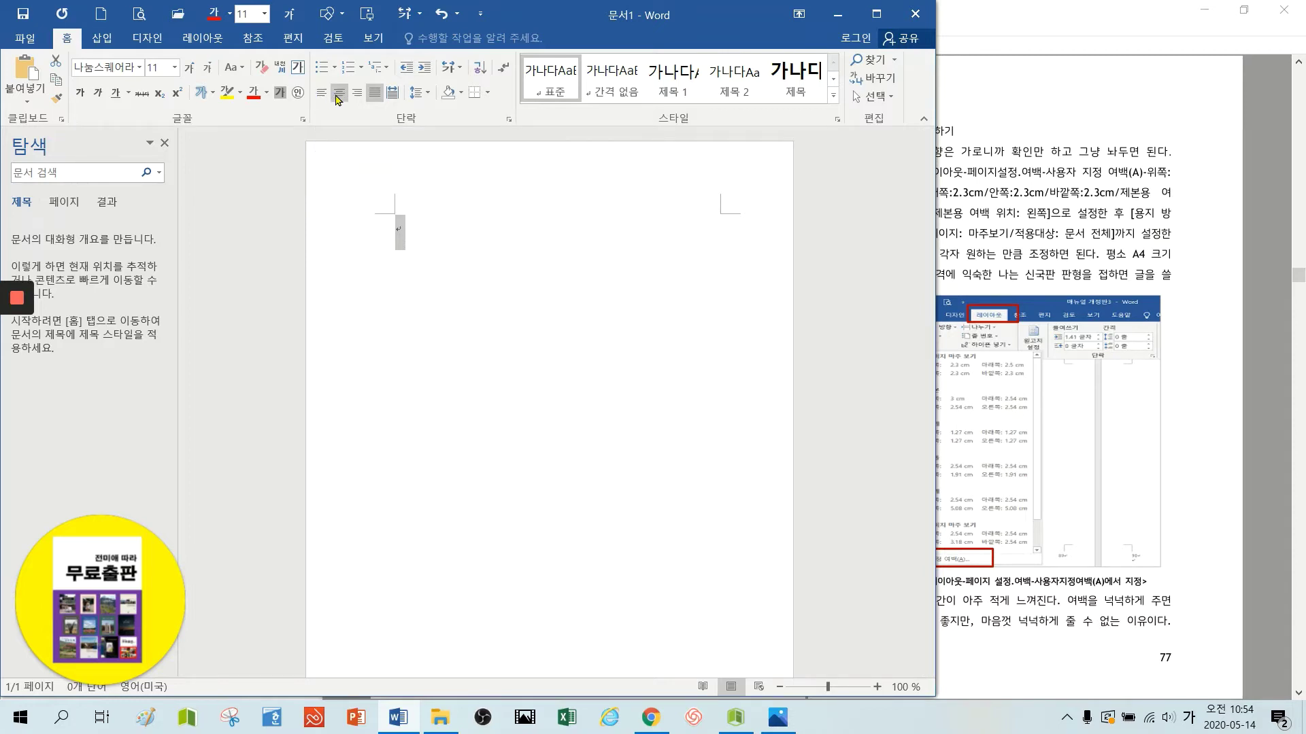
Justify the paragraph with 양쪽 맞춤 and apply the 간격 없음 style.
left_click(374, 95)
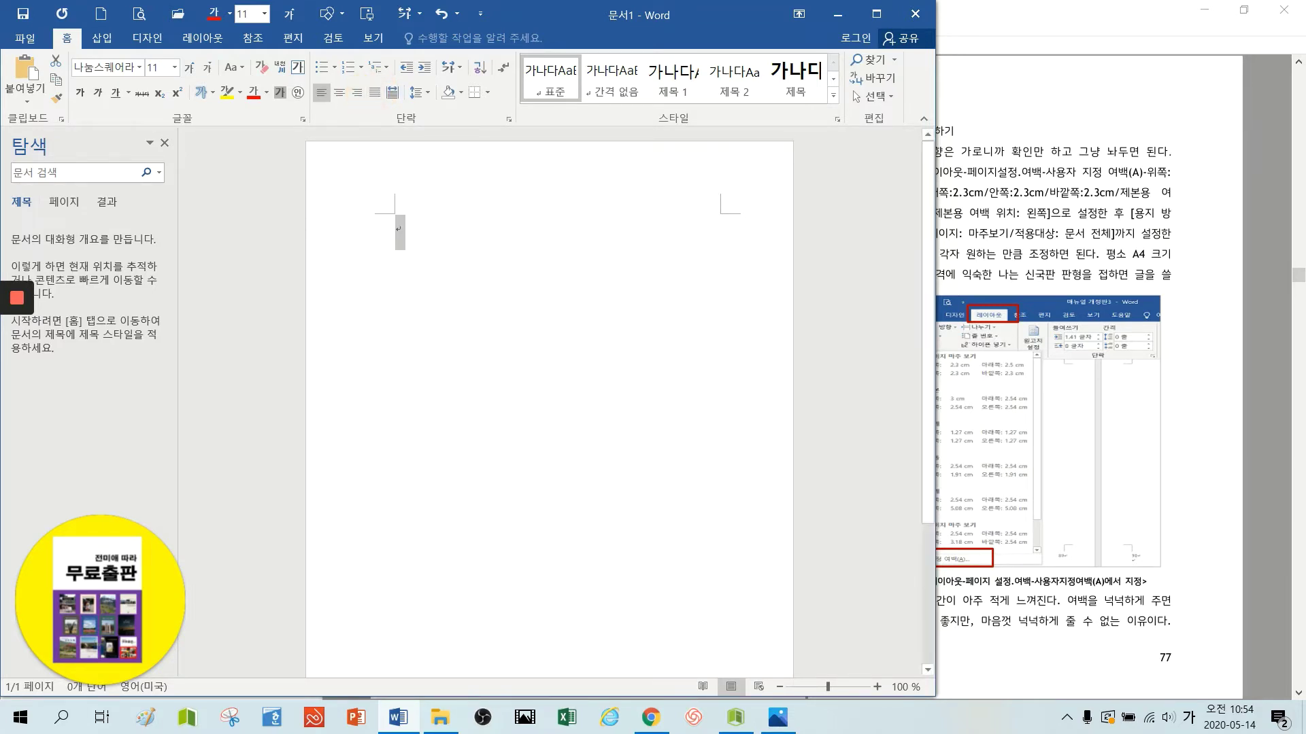
left_click(375, 94)
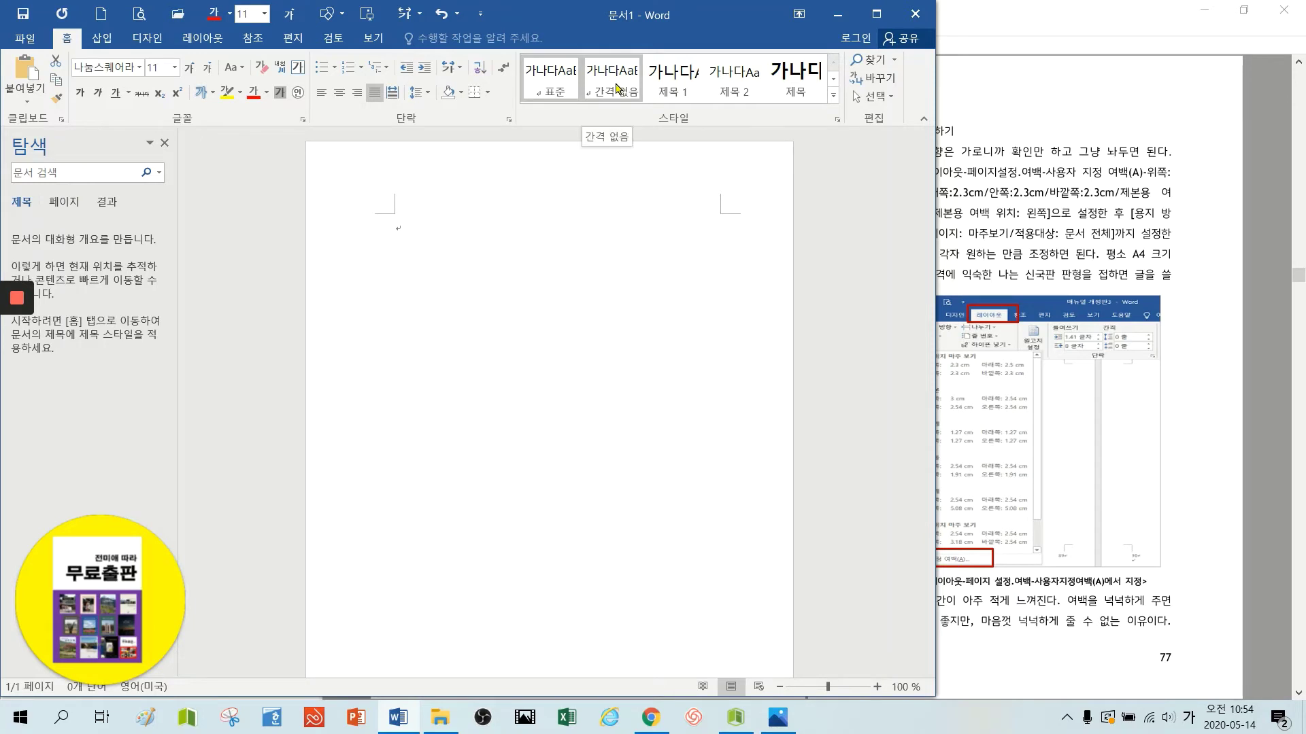
left_click(616, 87)
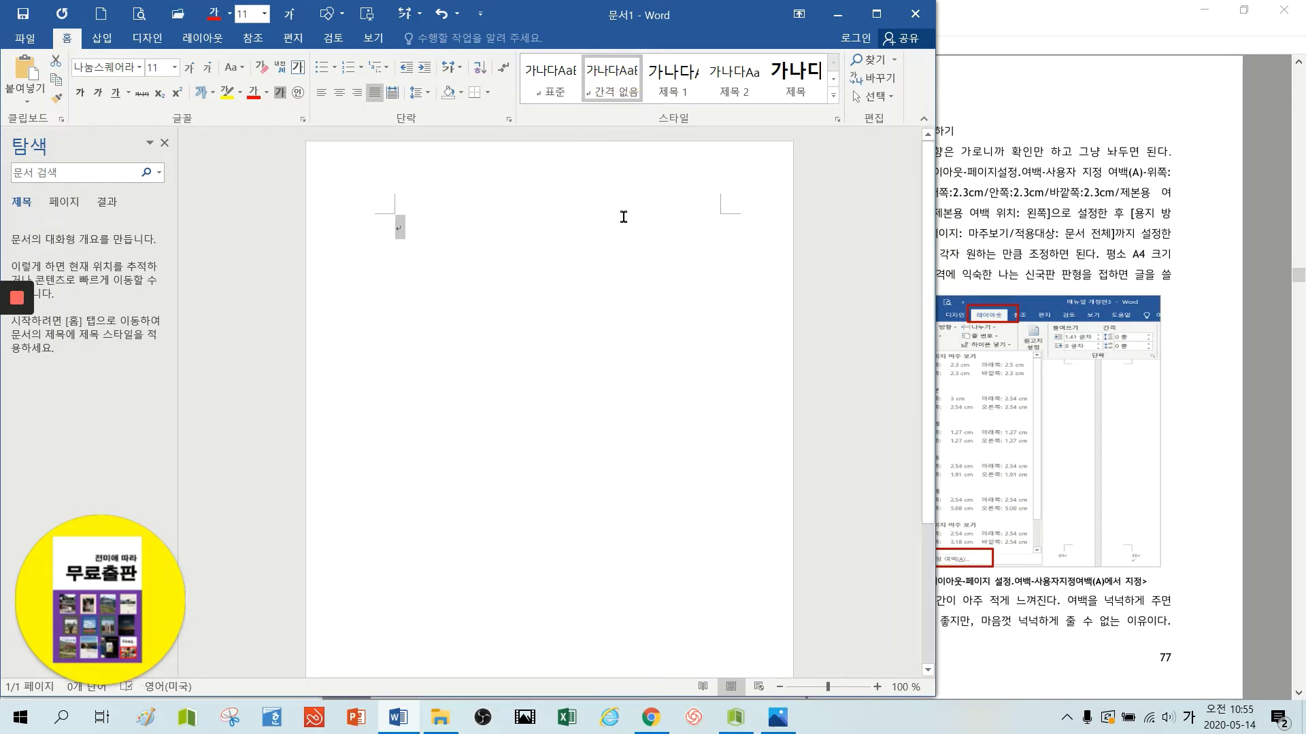
Check the font and size in the 간격 없음 style's modification settings, and accept them without changes.
right_click(614, 77)
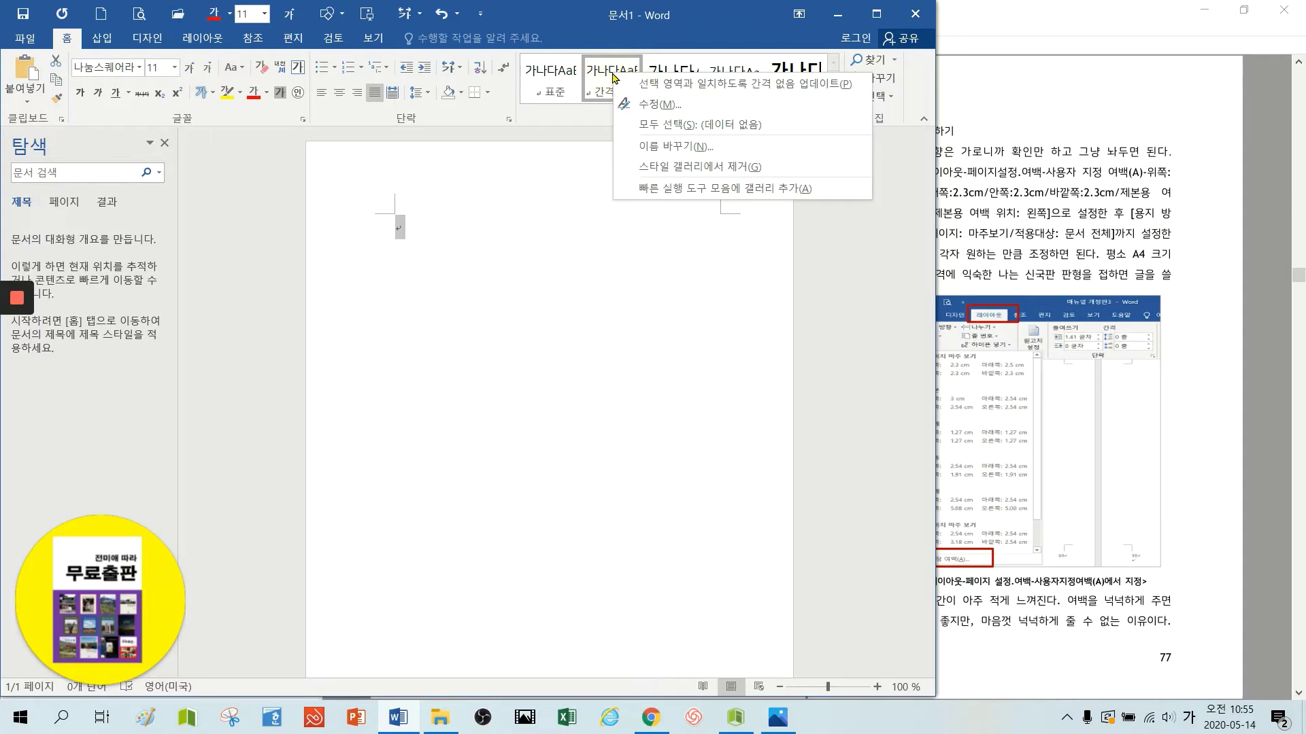
left_click(660, 105)
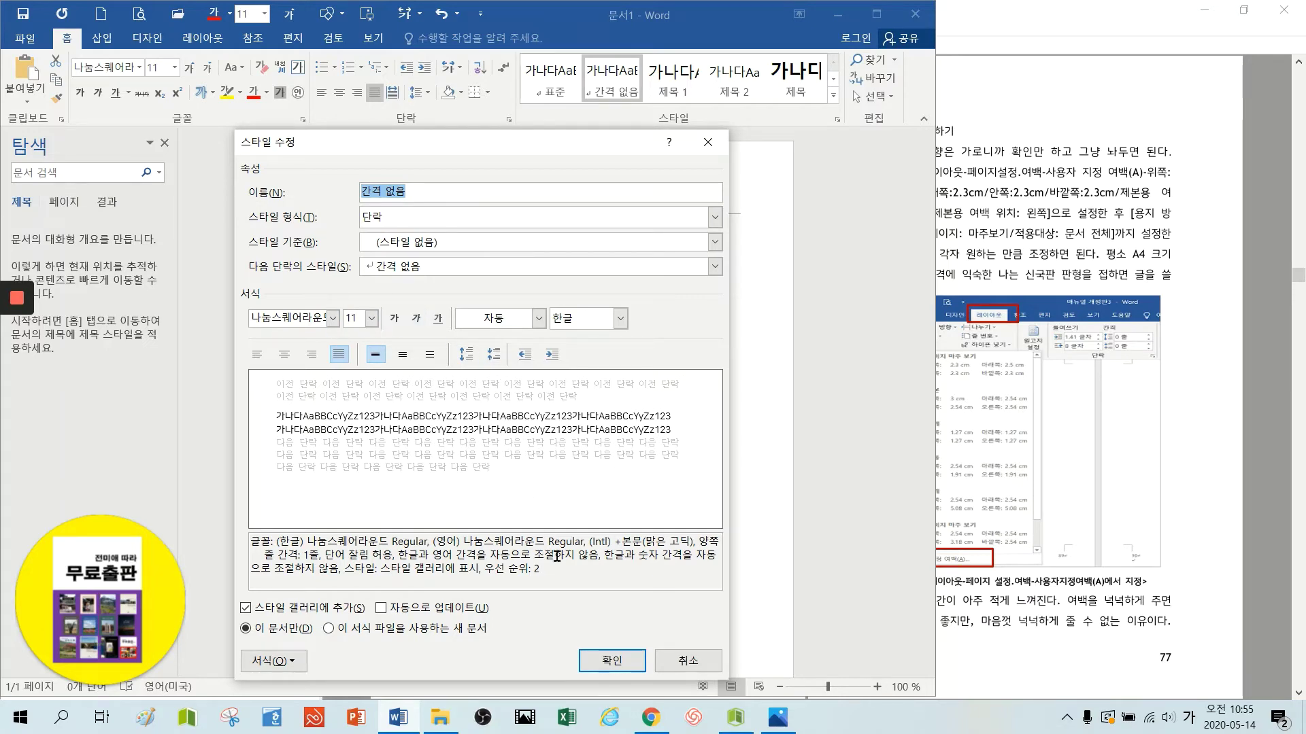
left_click(613, 663)
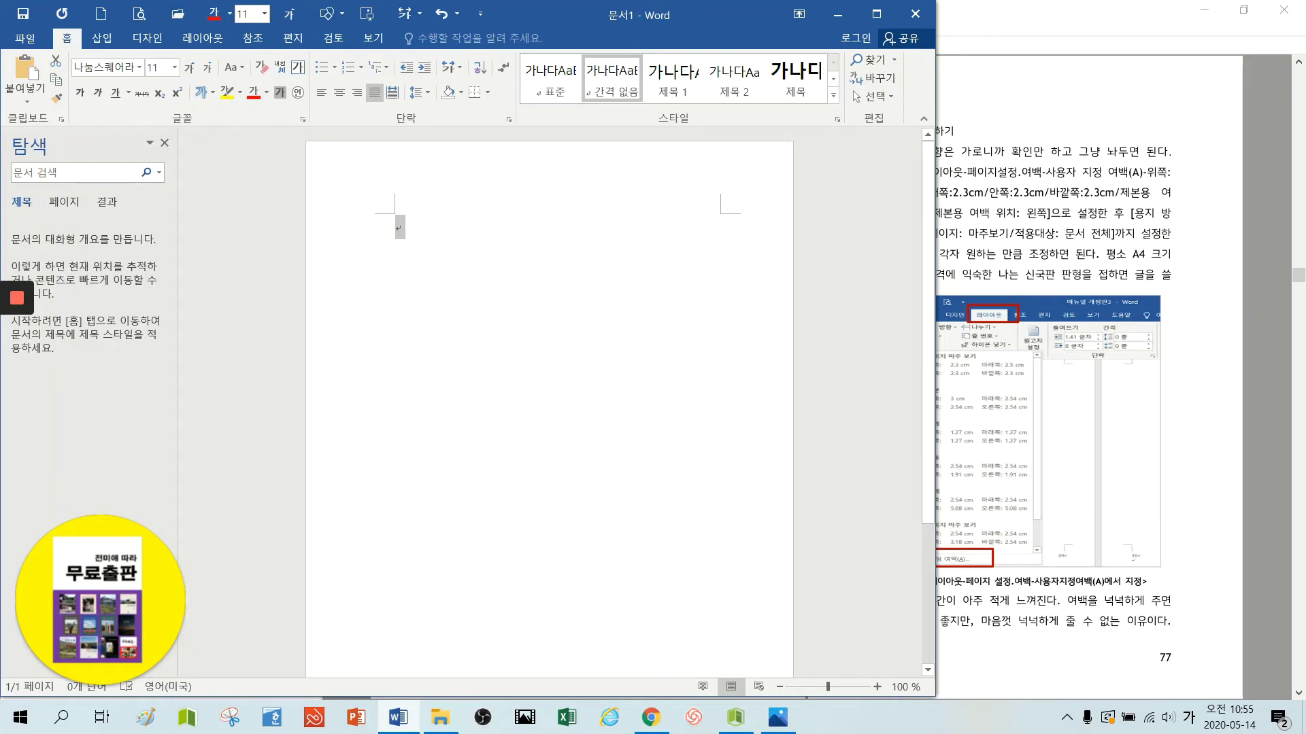
Start a new custom theme font set and choose KoPub돋움체 Medium as its Korean heading font.
left_click(151, 40)
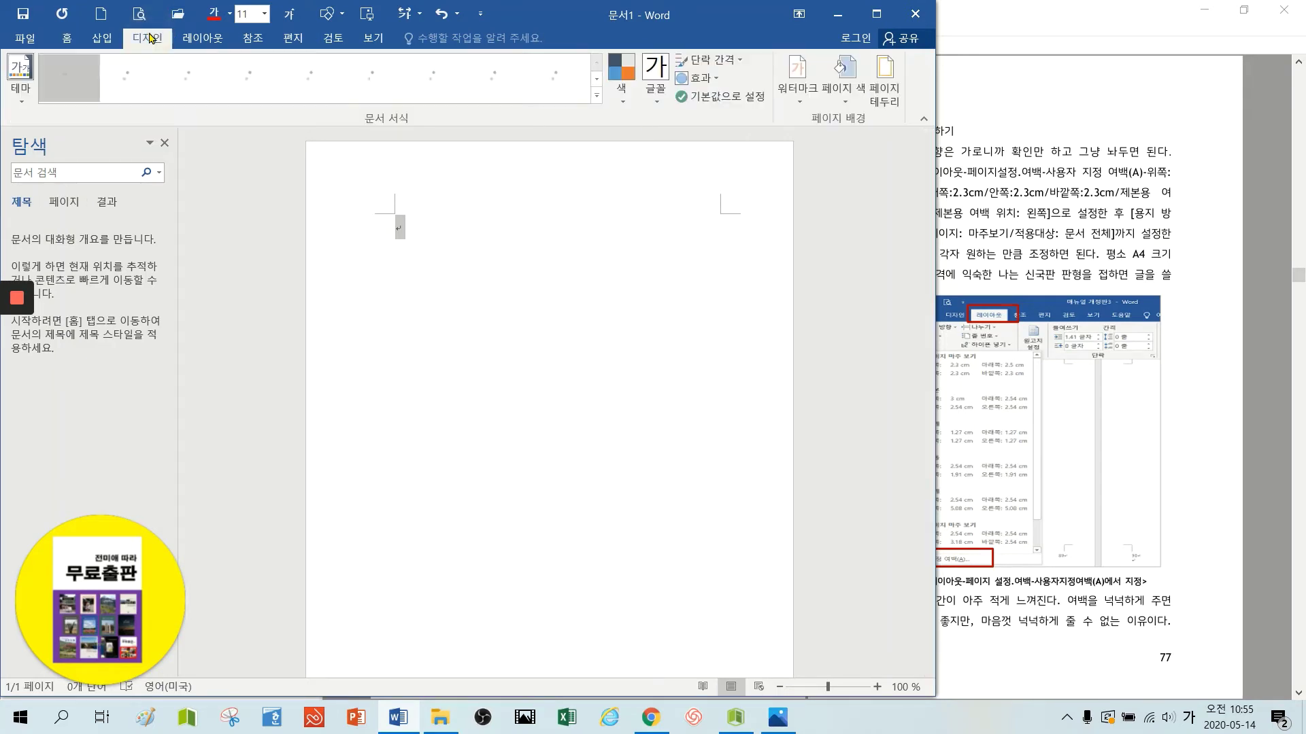
left_click(657, 95)
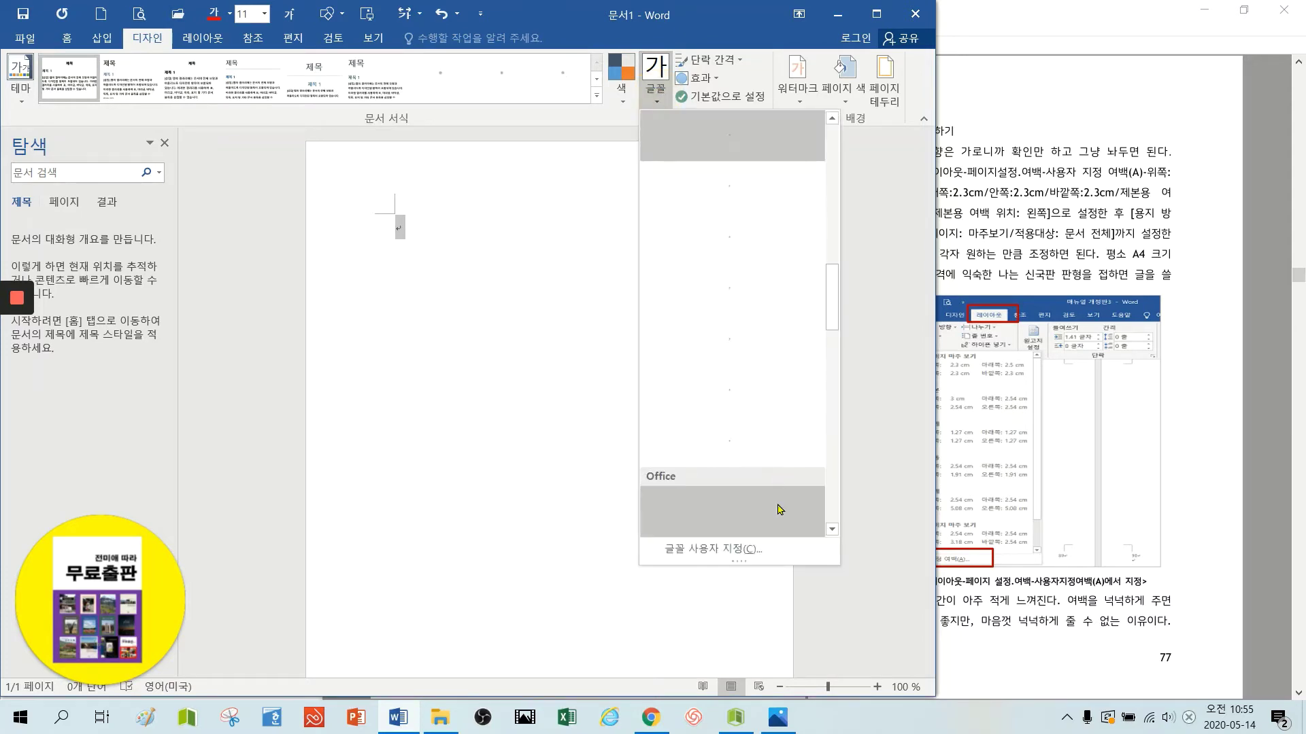
left_click(744, 555)
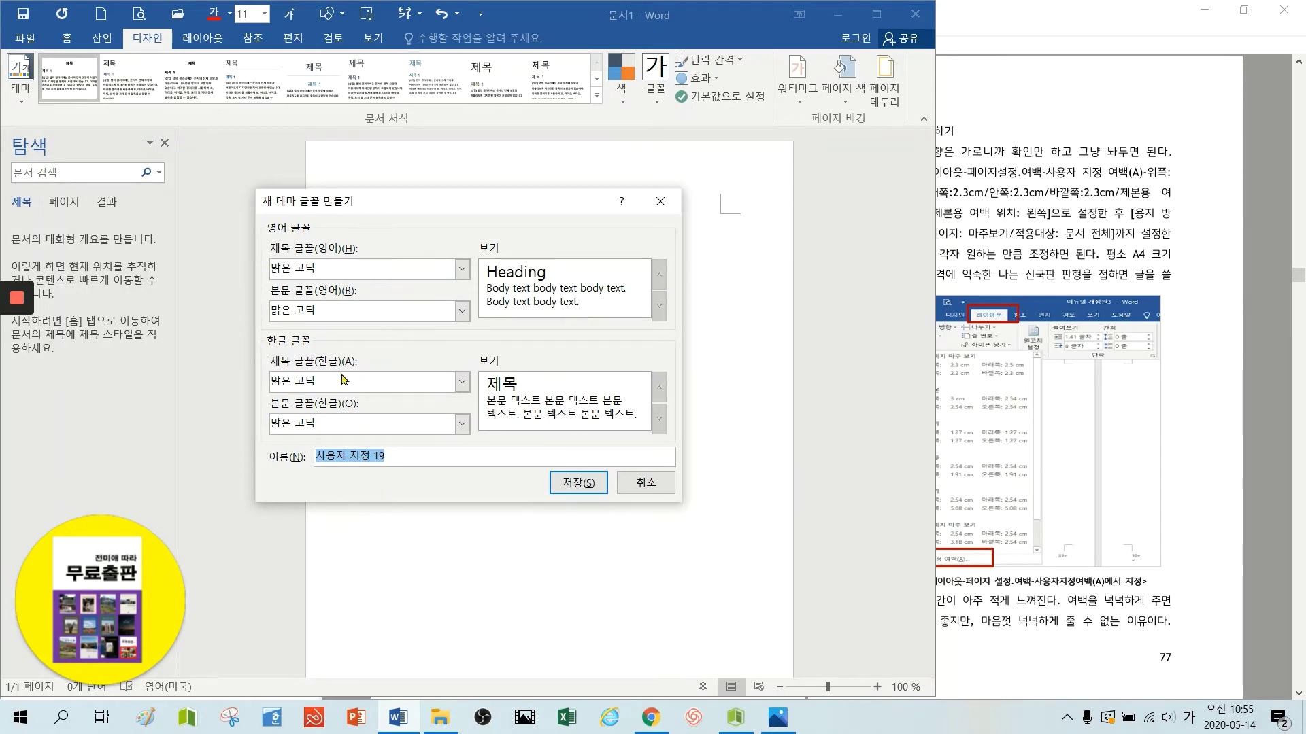
left_click(462, 382)
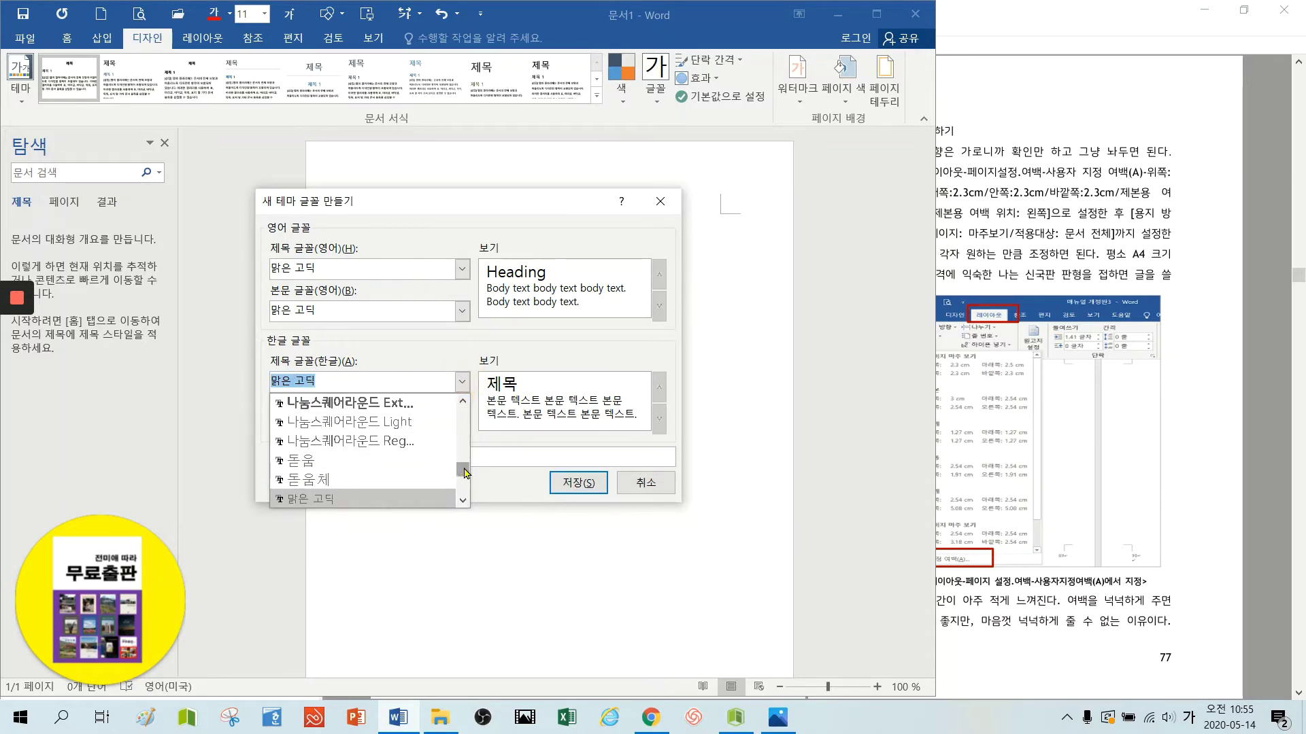
left_click_drag(465, 472, 463, 430)
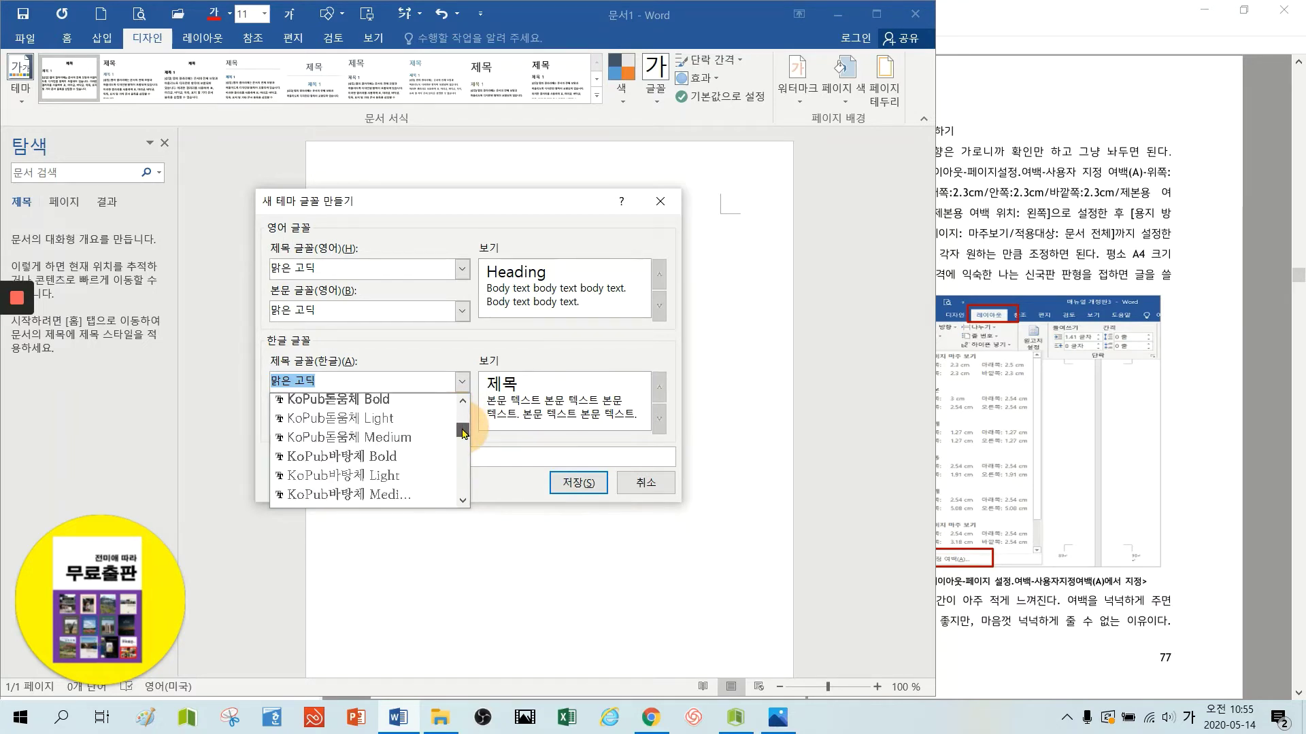
left_click(392, 440)
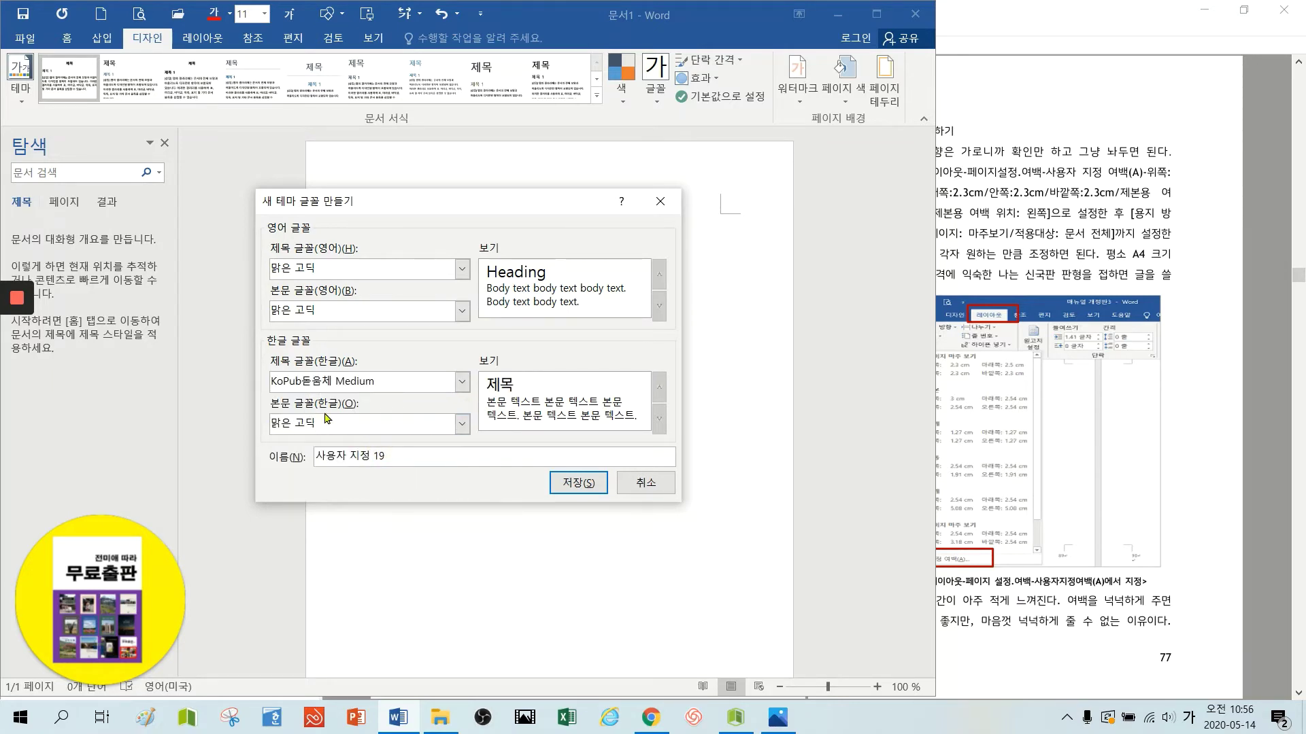
Set the Korean body font to 나눔스퀘어라운드 Regular and save the theme font set as 사용자 지정 19.
left_click(460, 424)
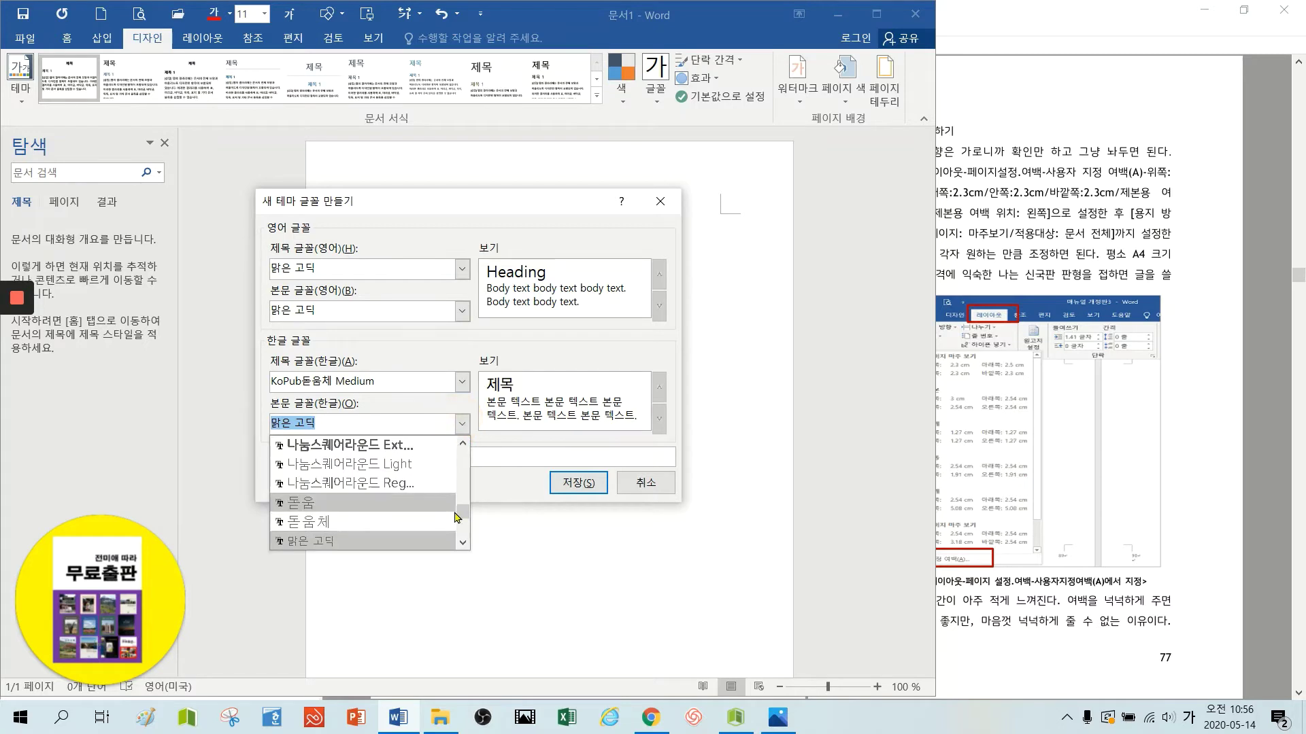
left_click(398, 484)
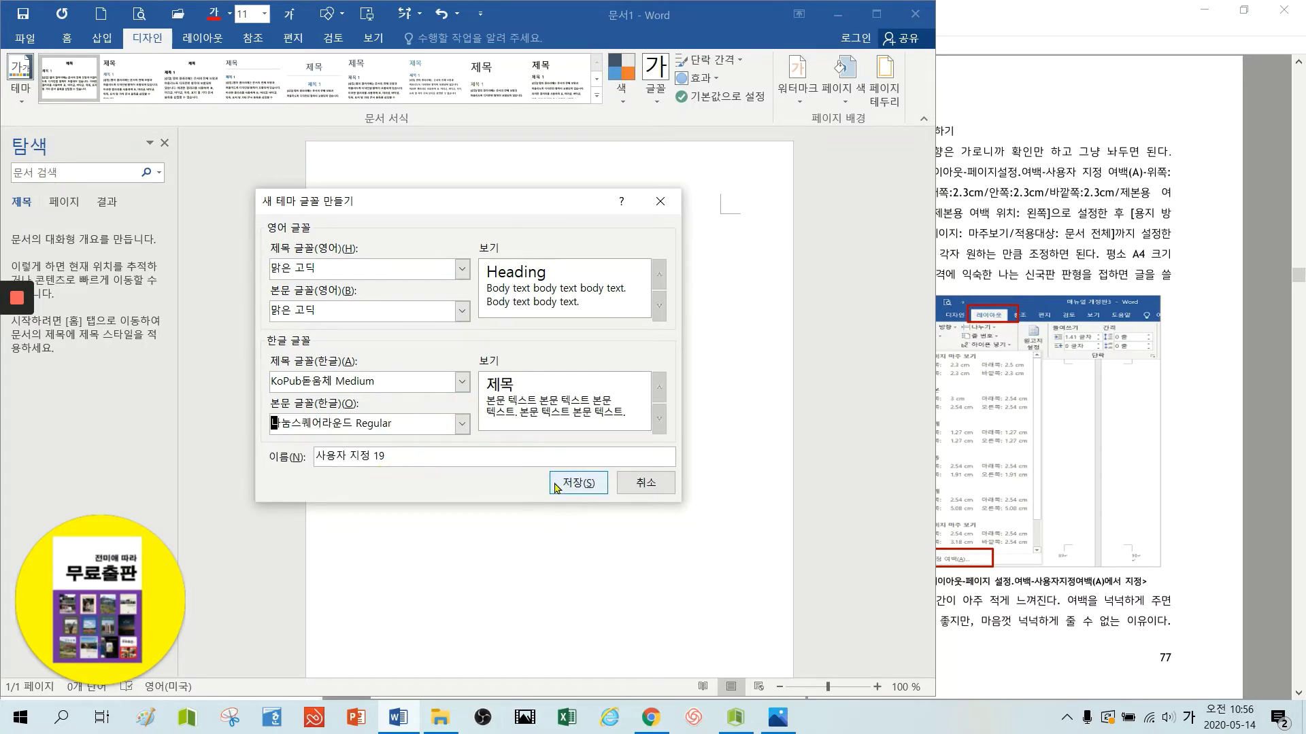
left_click(388, 462)
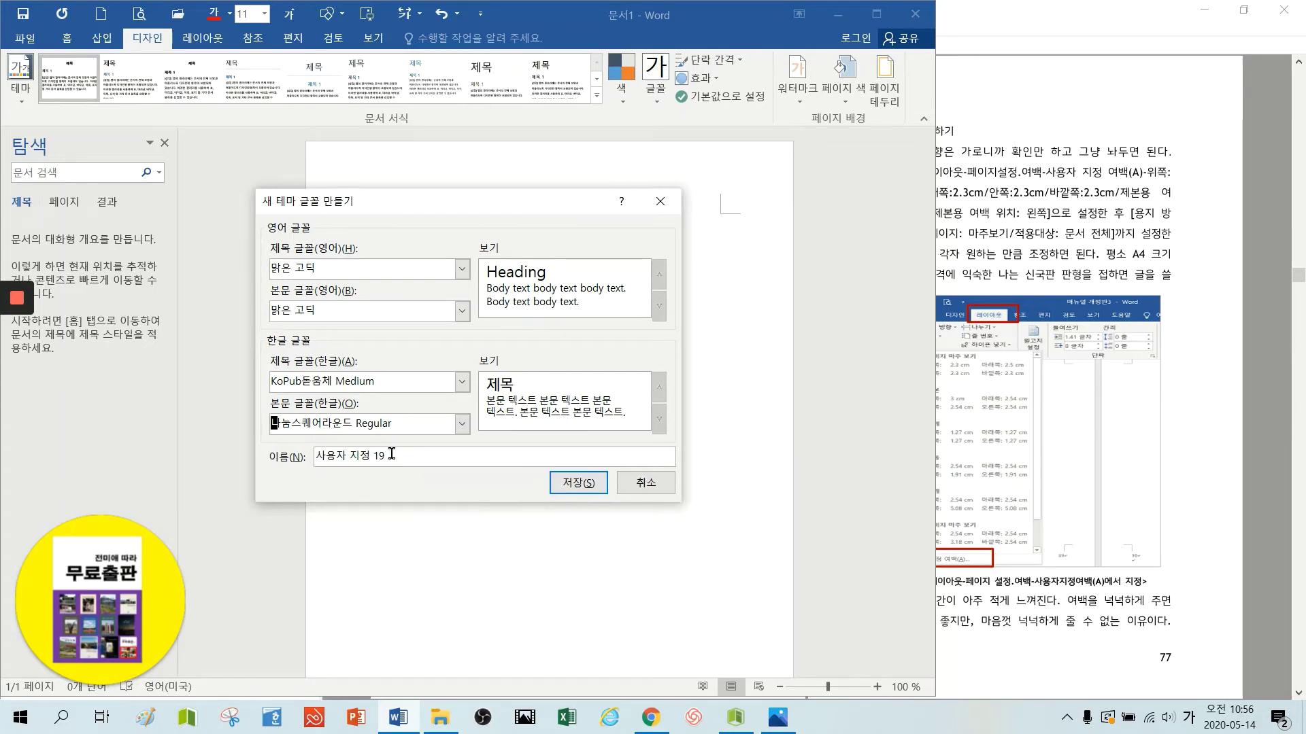
left_click(577, 482)
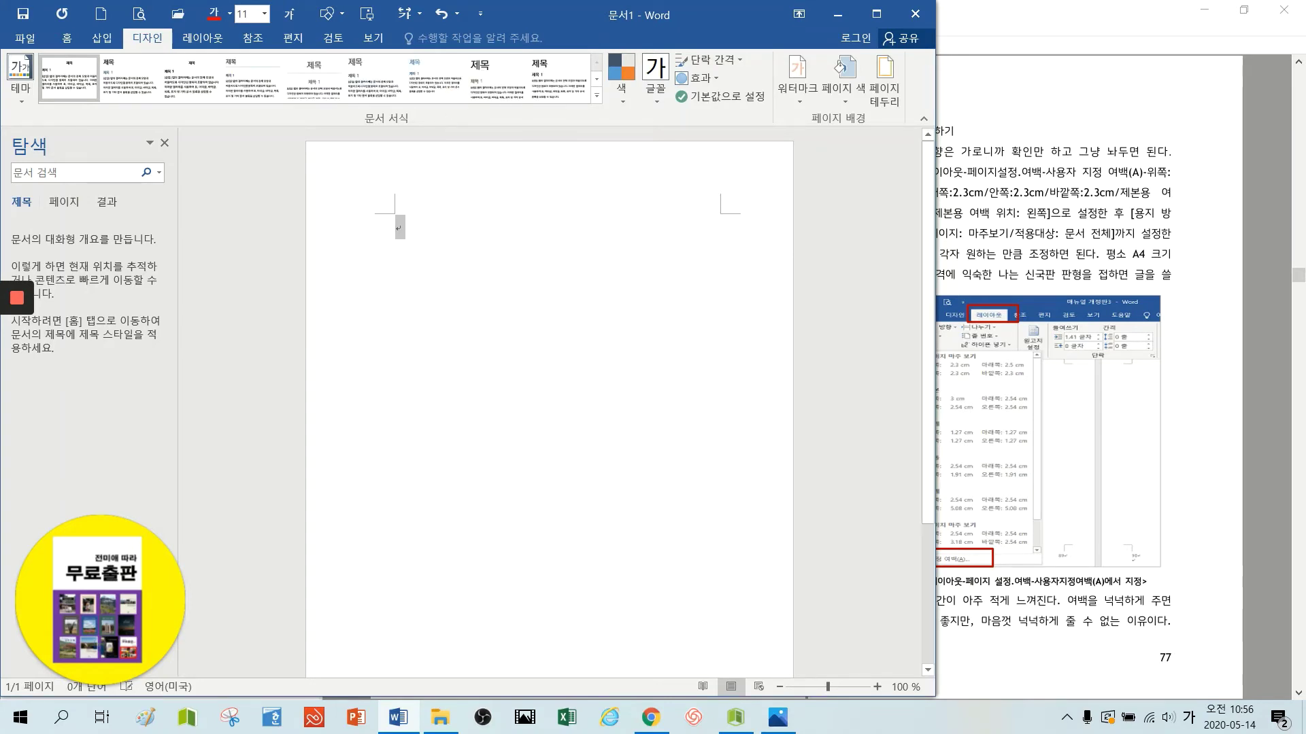
Modify the 제목 1 style to size 16 and bold, keeping its KoPub돋움체 Medium heading font.
left_click(67, 38)
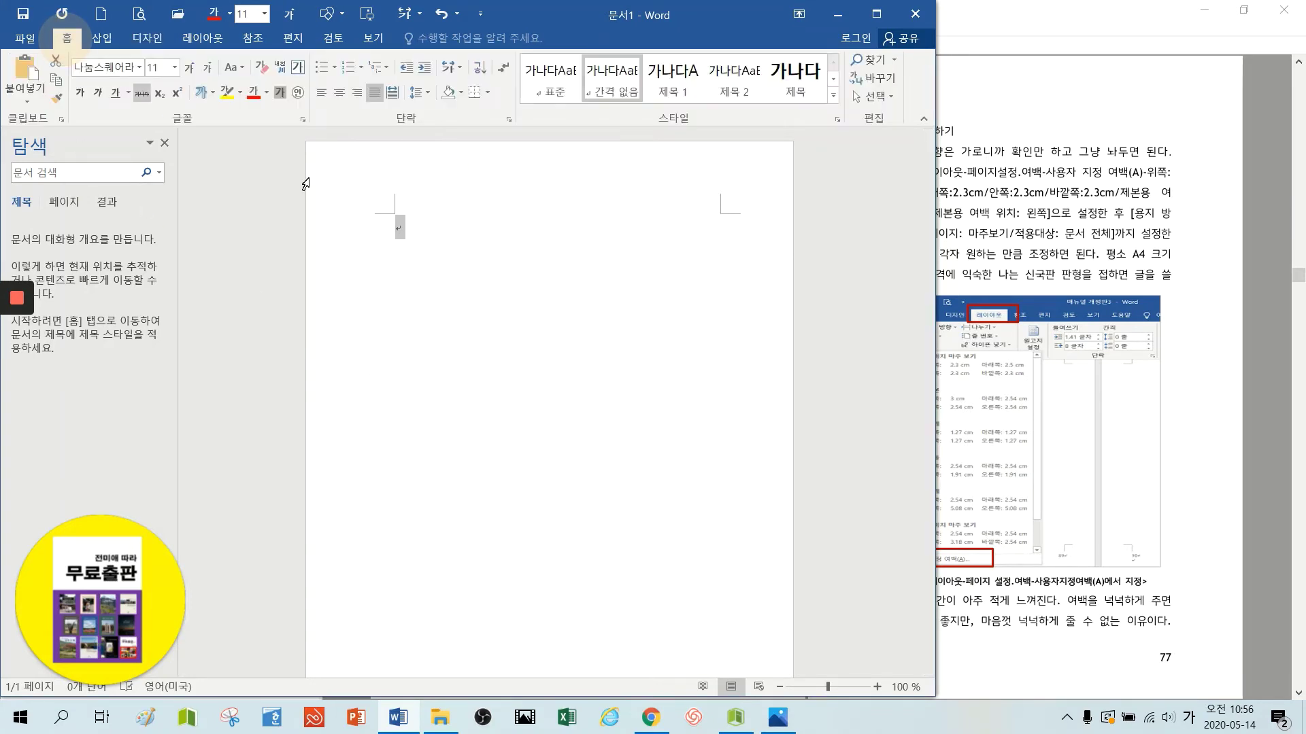
left_click(687, 80)
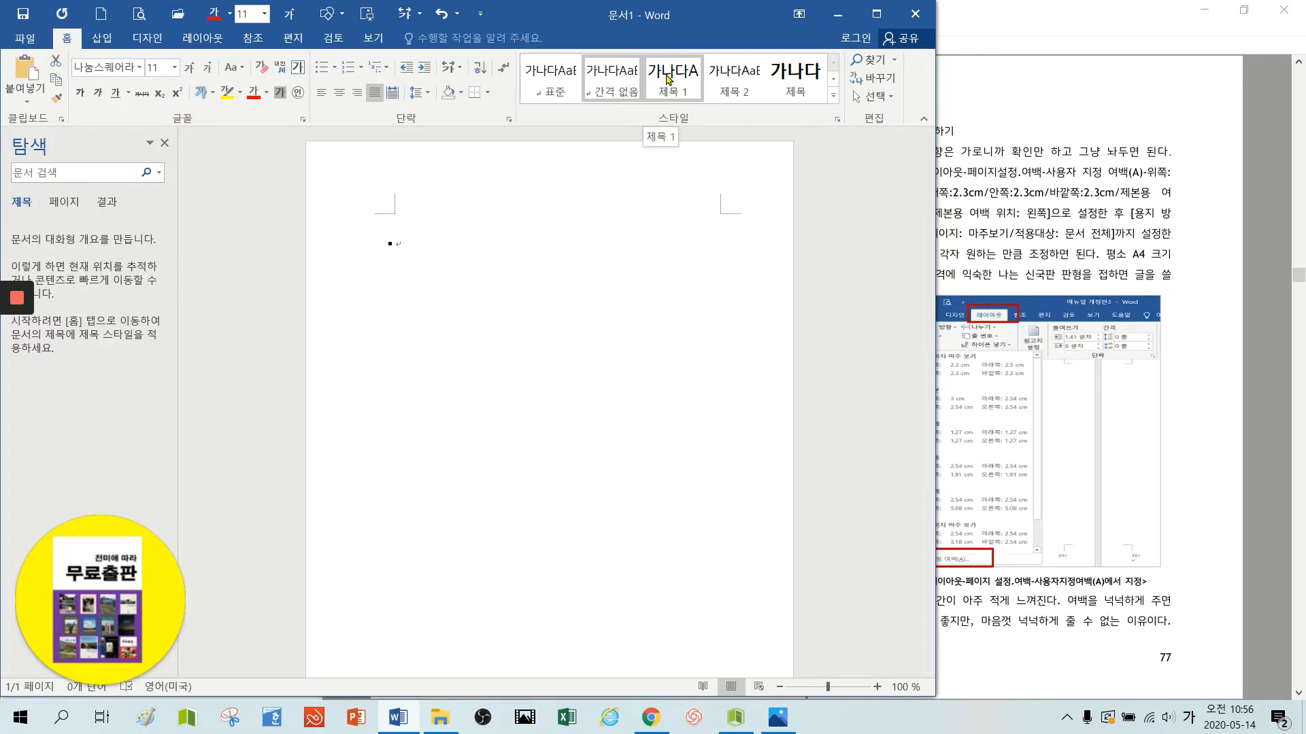
right_click(668, 79)
left_click(711, 106)
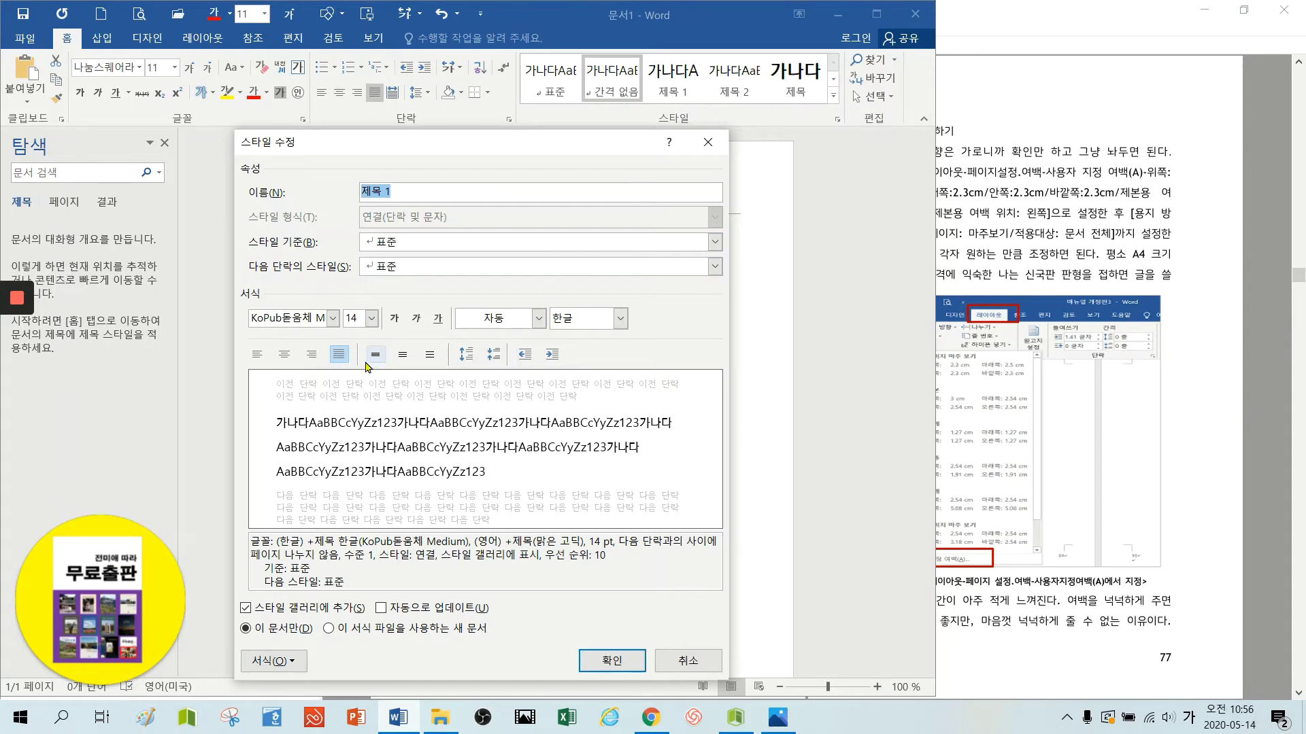
left_click(334, 319)
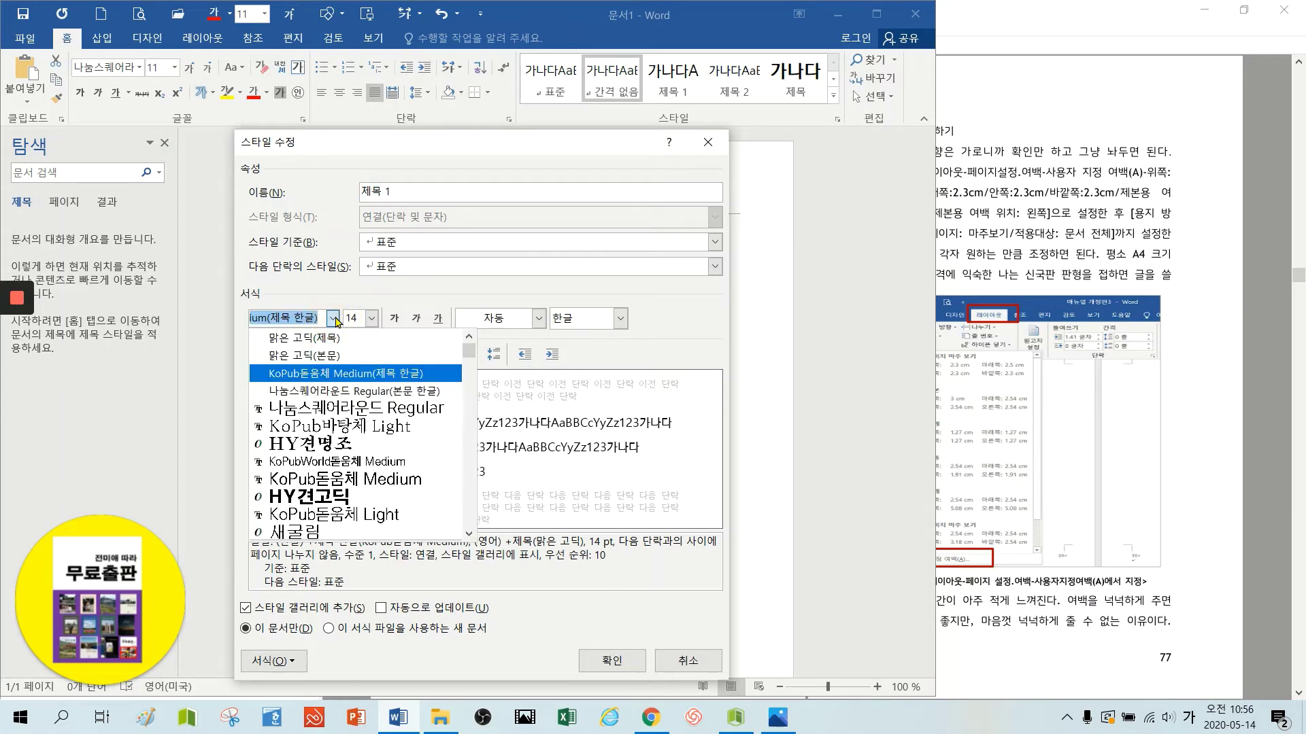
left_click(372, 319)
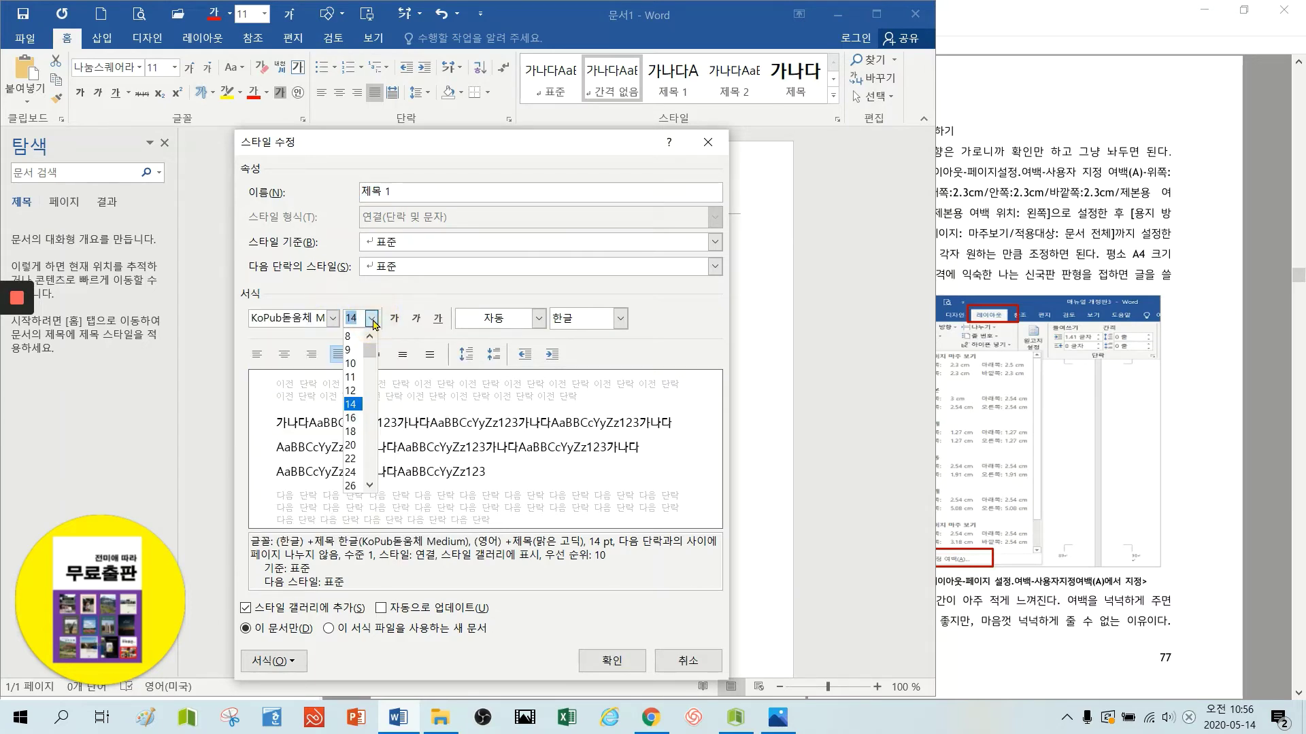
left_click(352, 419)
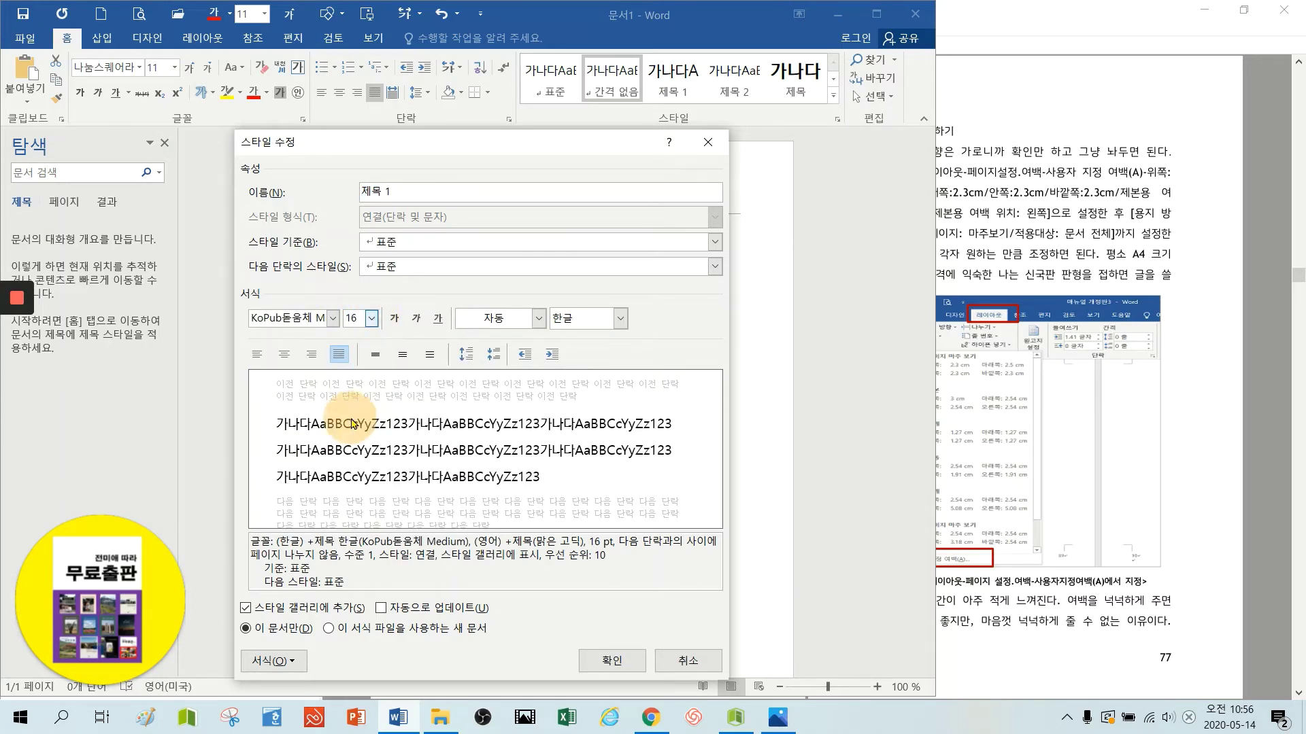
left_click(395, 320)
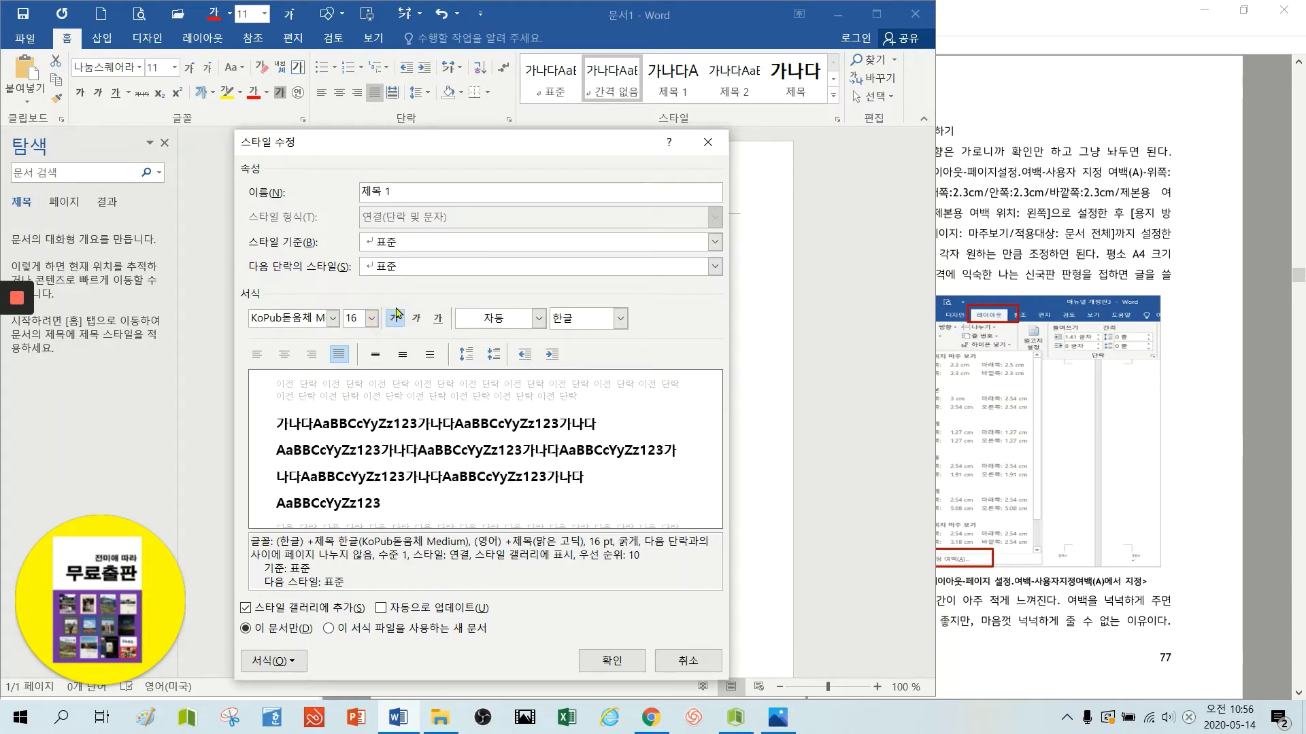
left_click(609, 661)
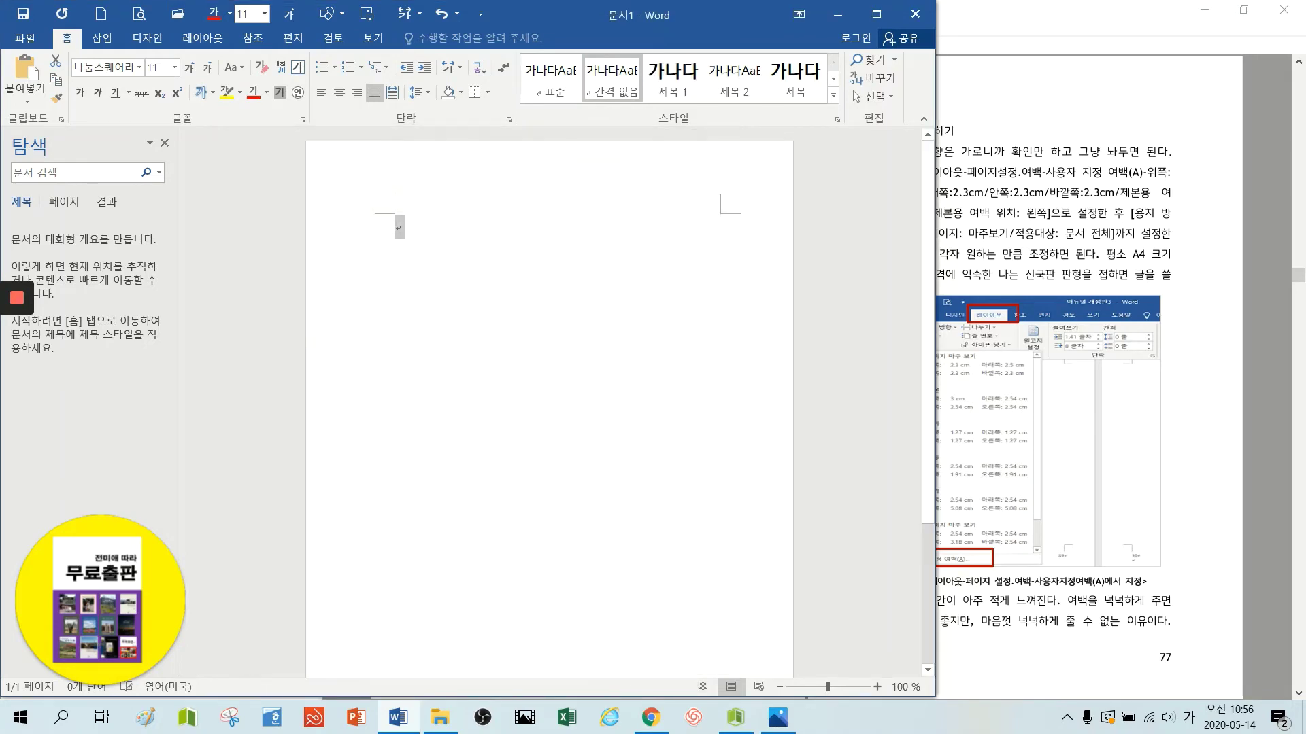
Modify the 제목 2 style to size 14 and bold.
right_click(735, 82)
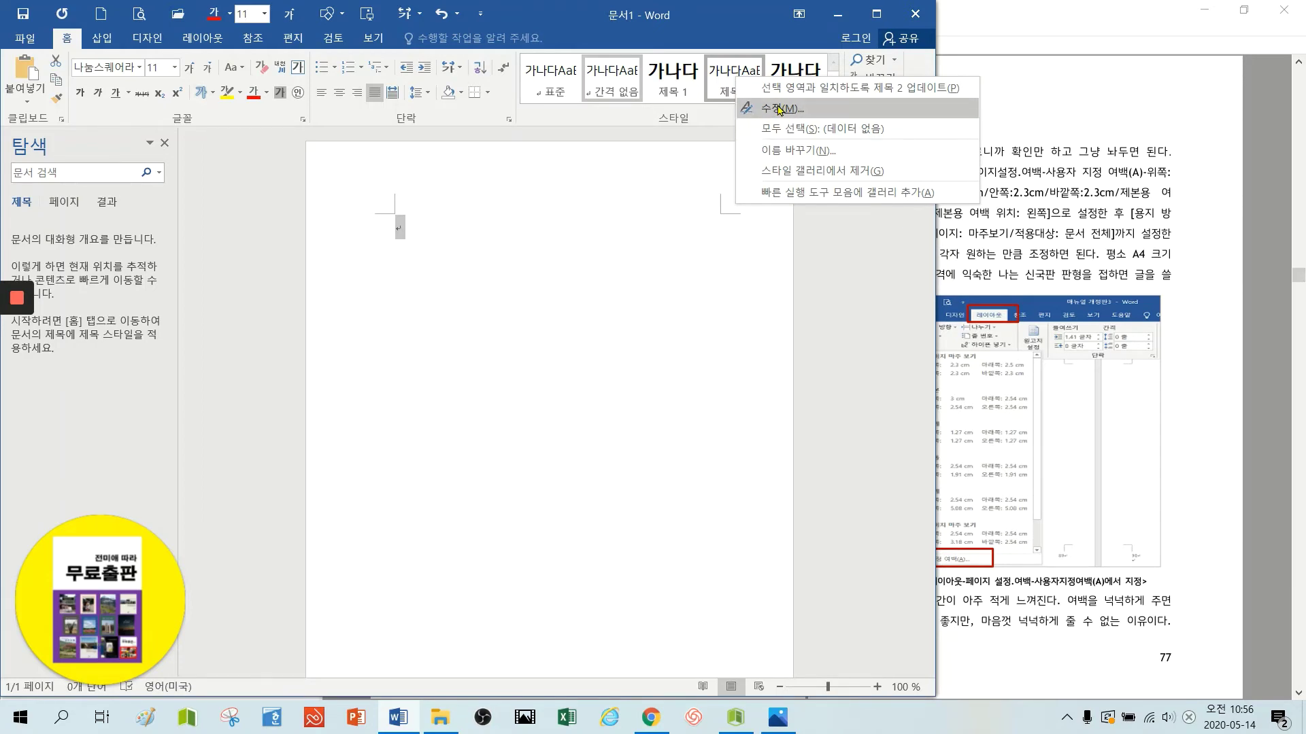
left_click(780, 110)
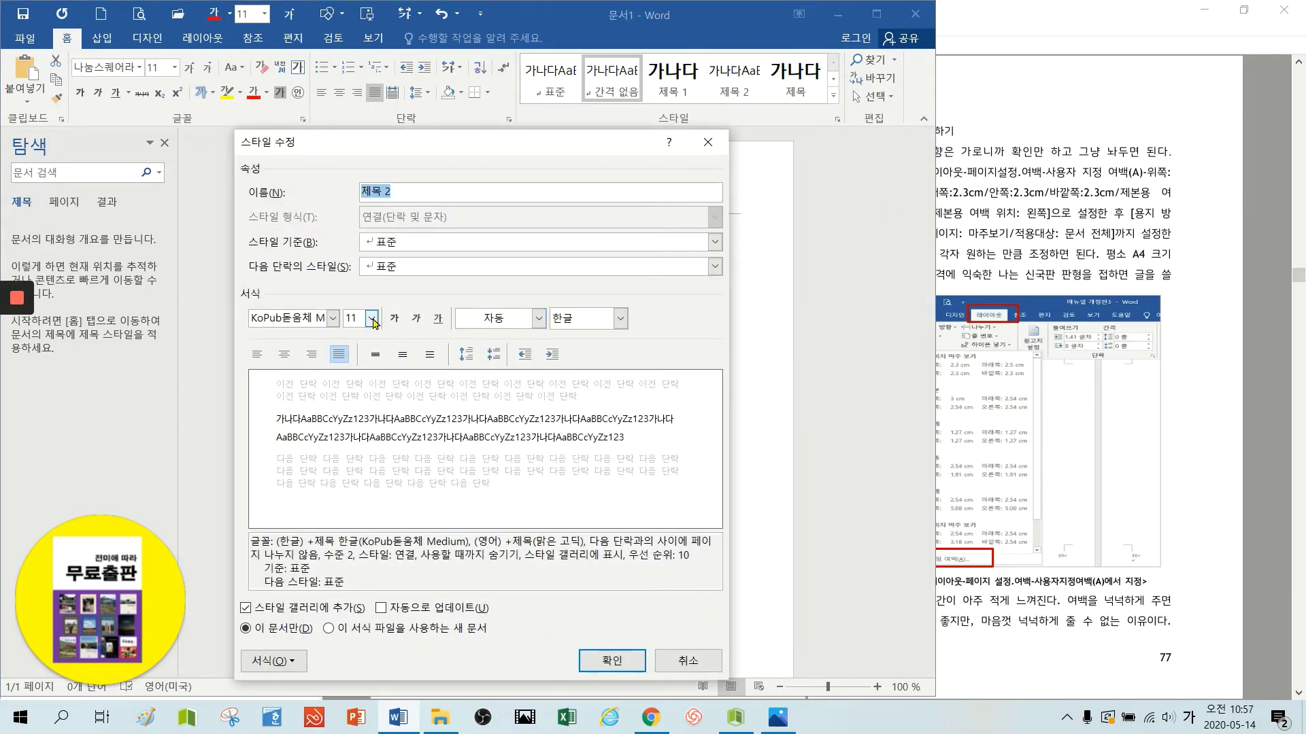
left_click(371, 319)
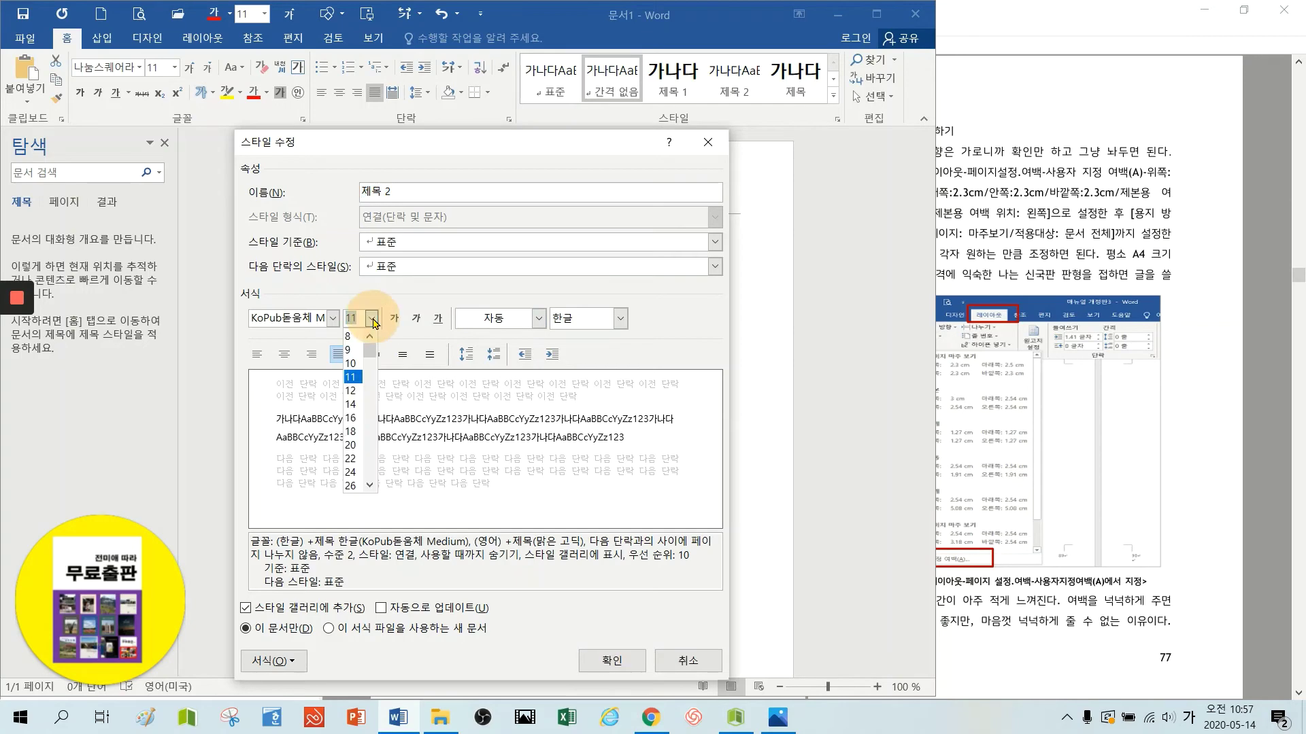
left_click(351, 404)
left_click(396, 320)
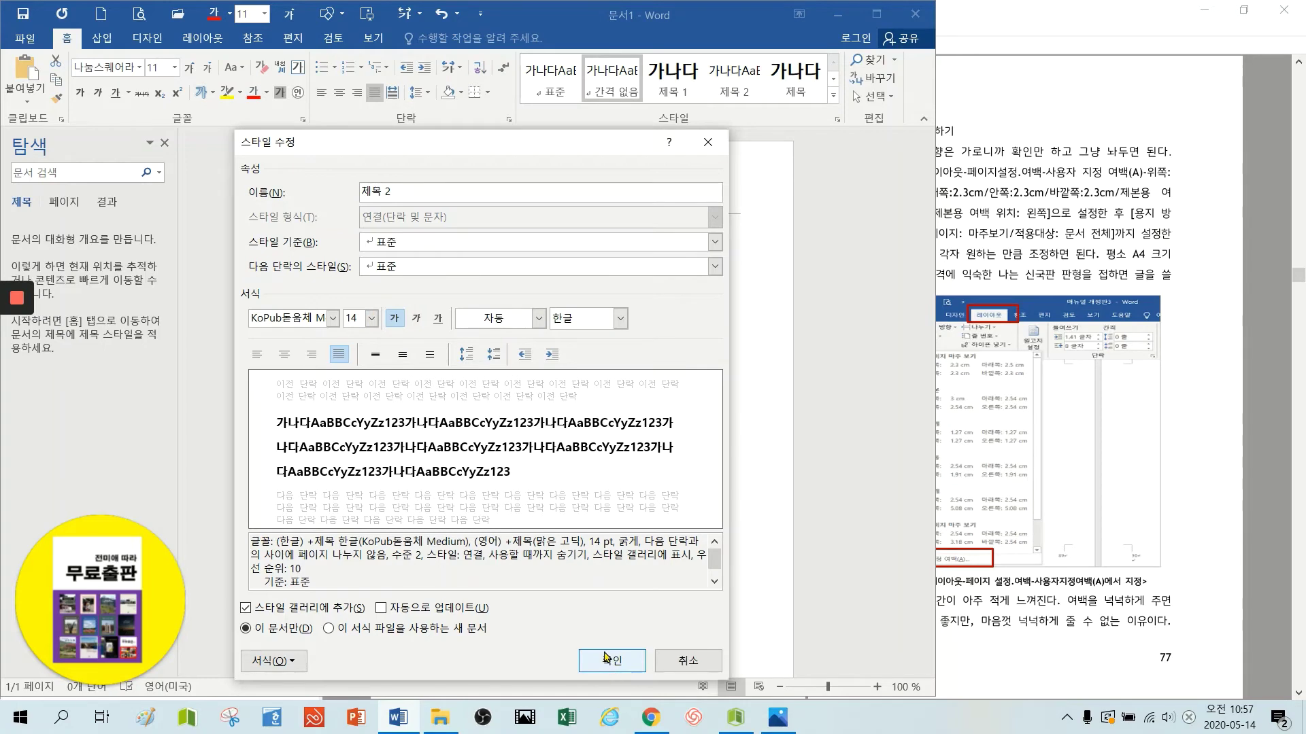
left_click(607, 657)
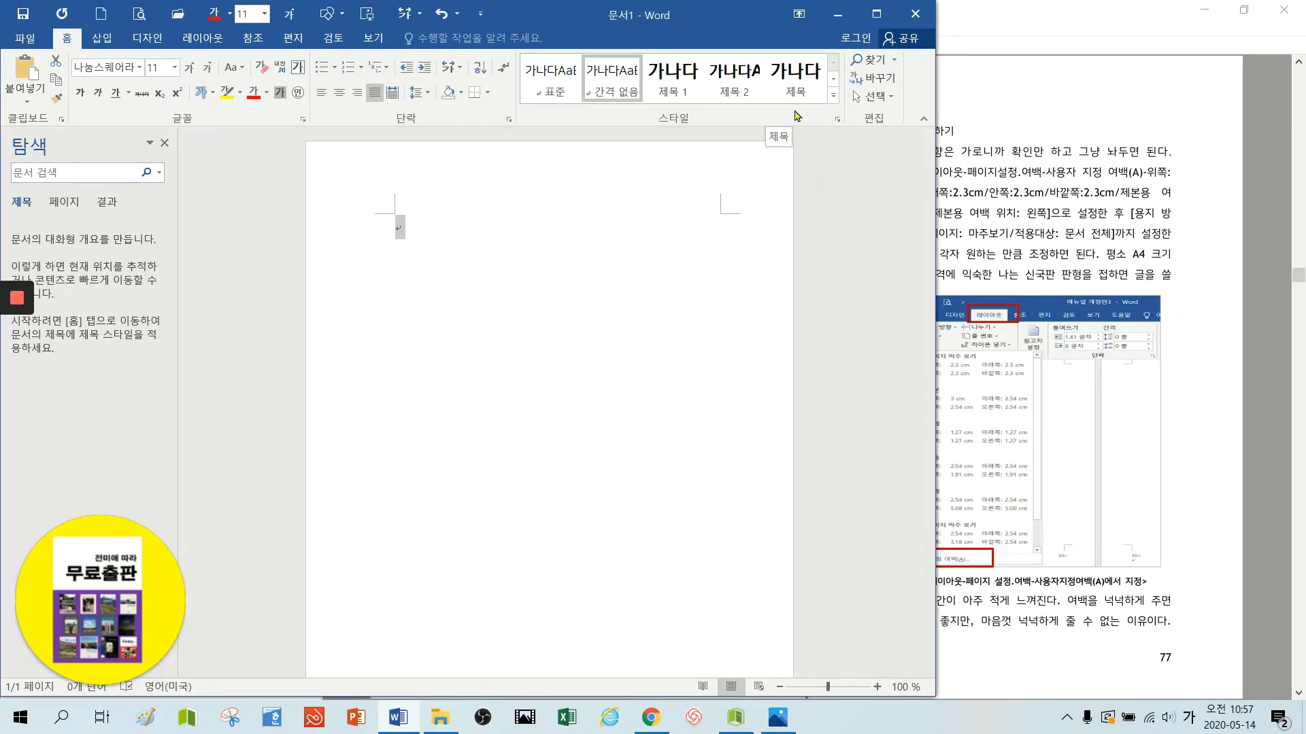
Rename the 제목 style as 제목3 and set its font size to 12.
right_click(797, 75)
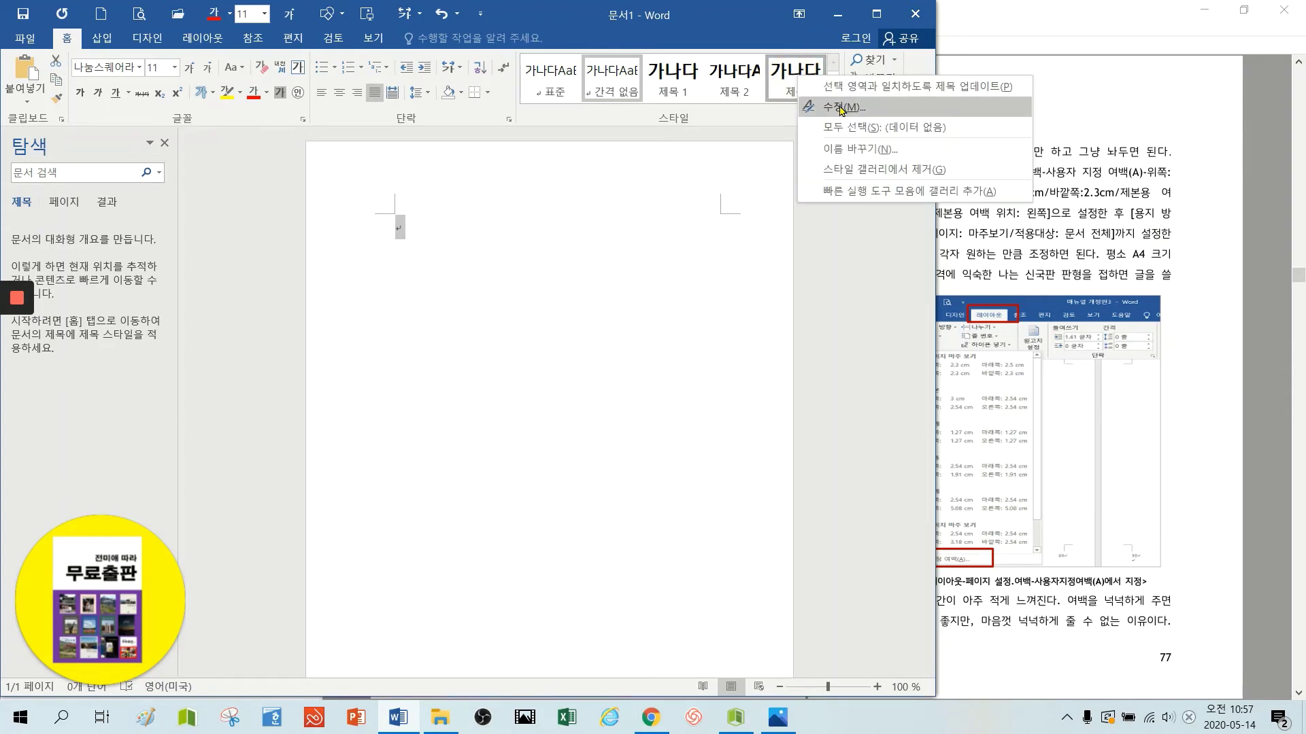
left_click(842, 109)
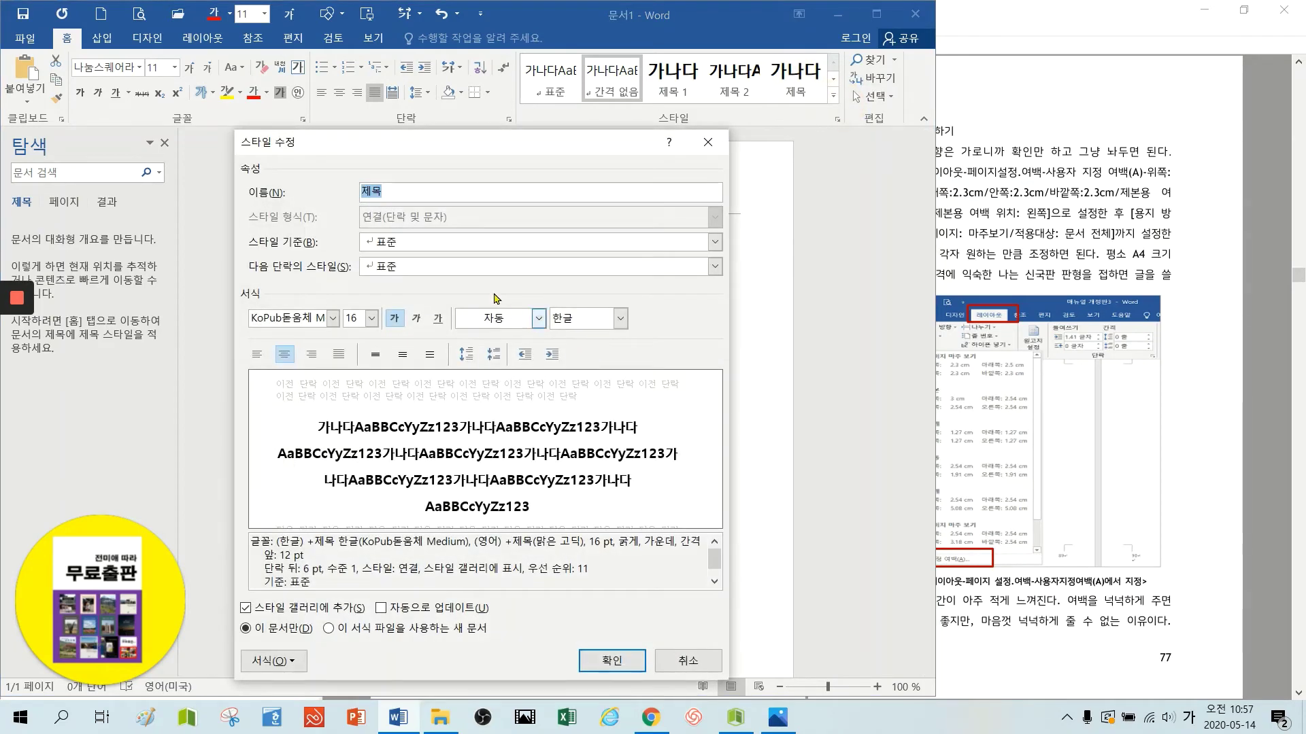
left_click(423, 190)
type("3")
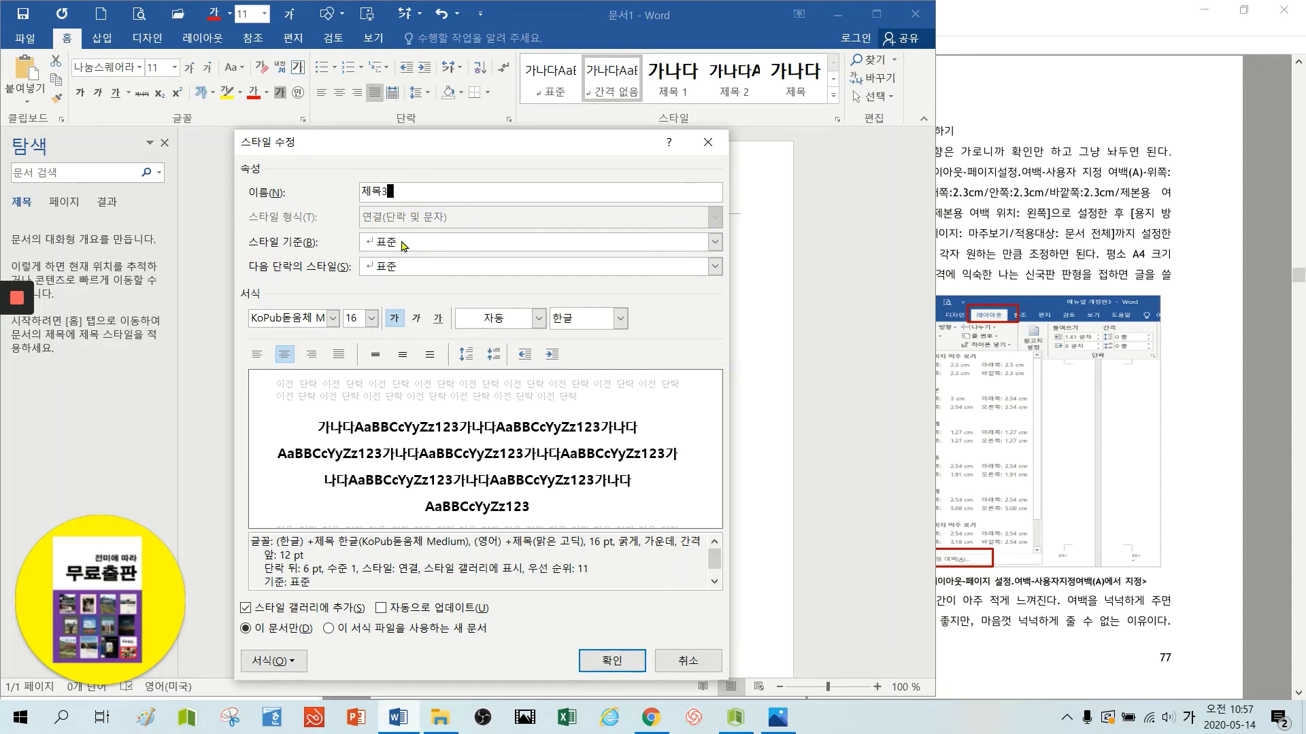
left_click(372, 319)
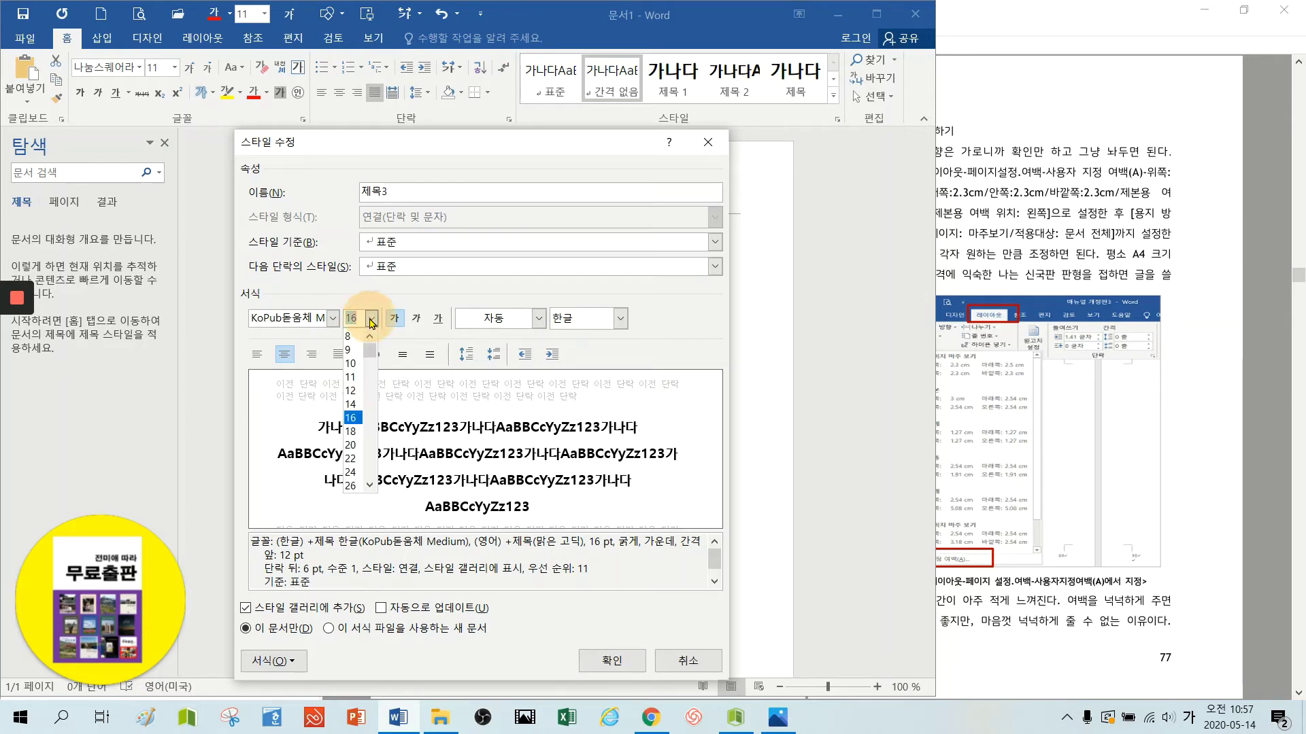
left_click(355, 391)
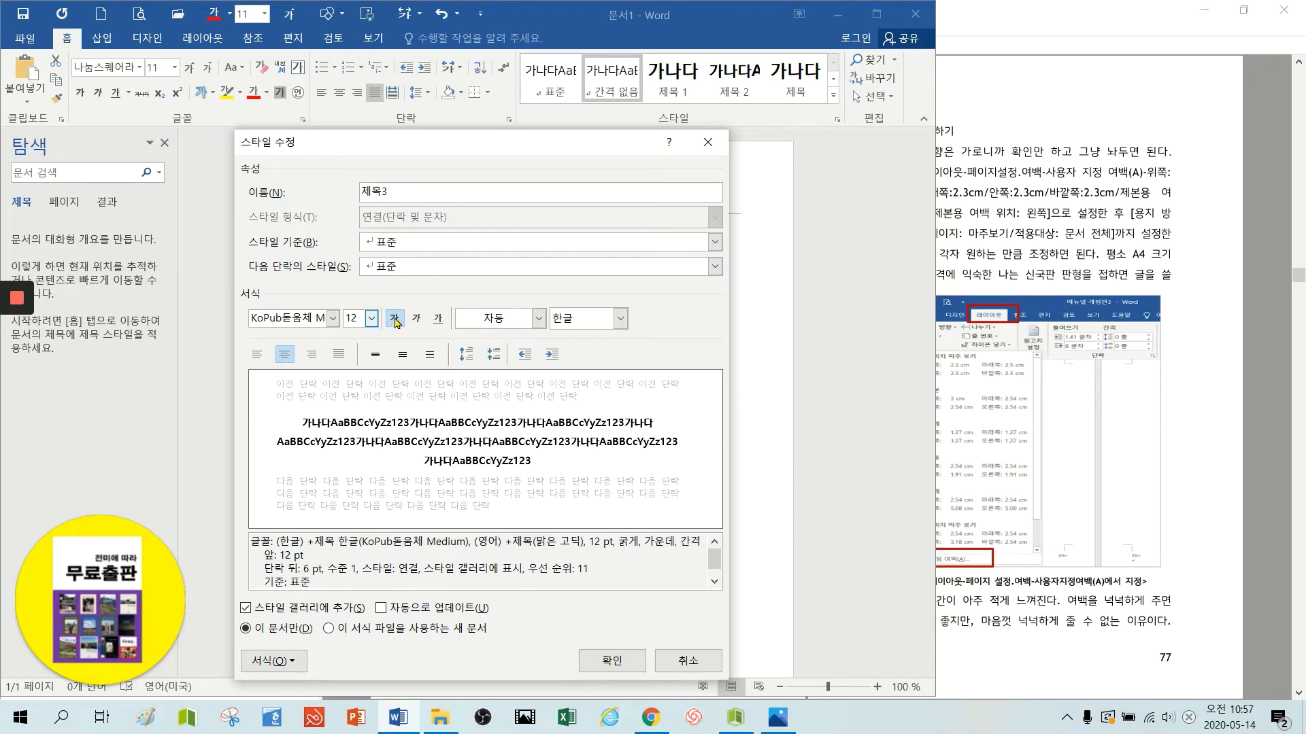
left_click(612, 660)
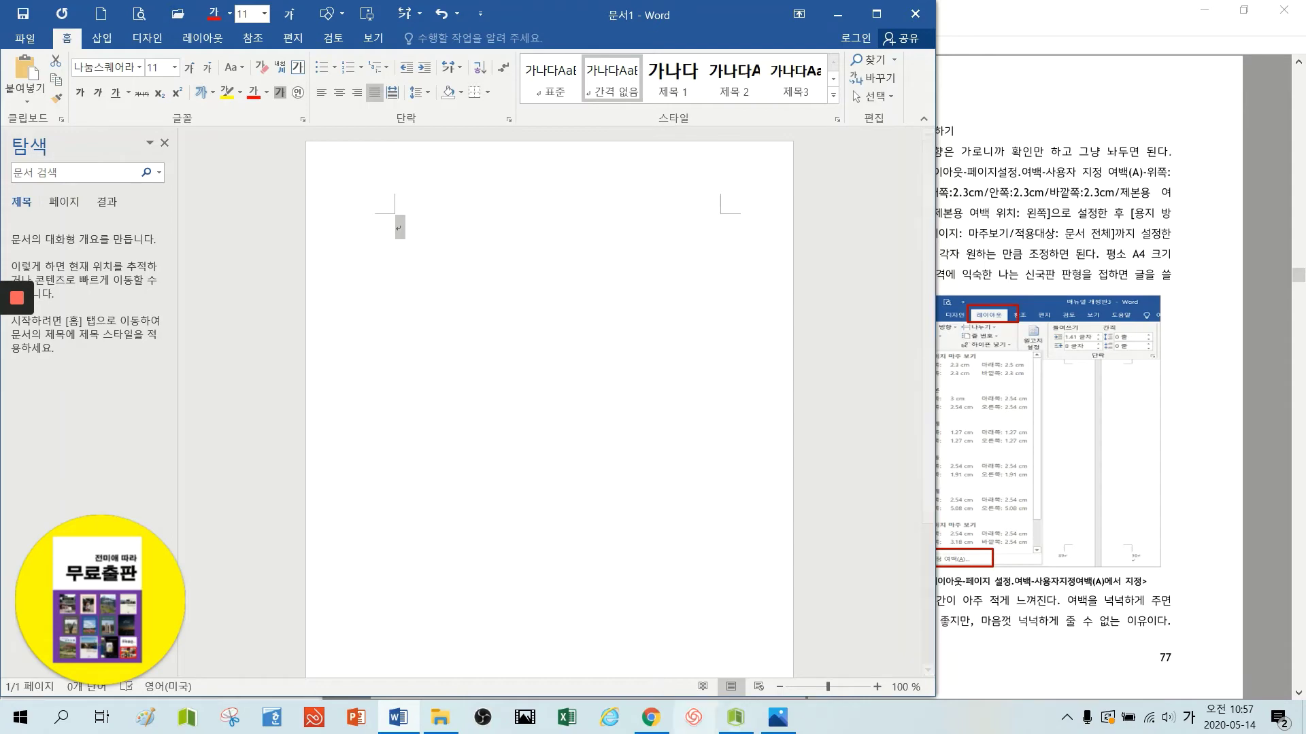
Switch to uPaper PDF Viewer, highlight page 73's font, alignment and style settings and the phrase 살살 달래가며, and return to page 76.
left_click(746, 714)
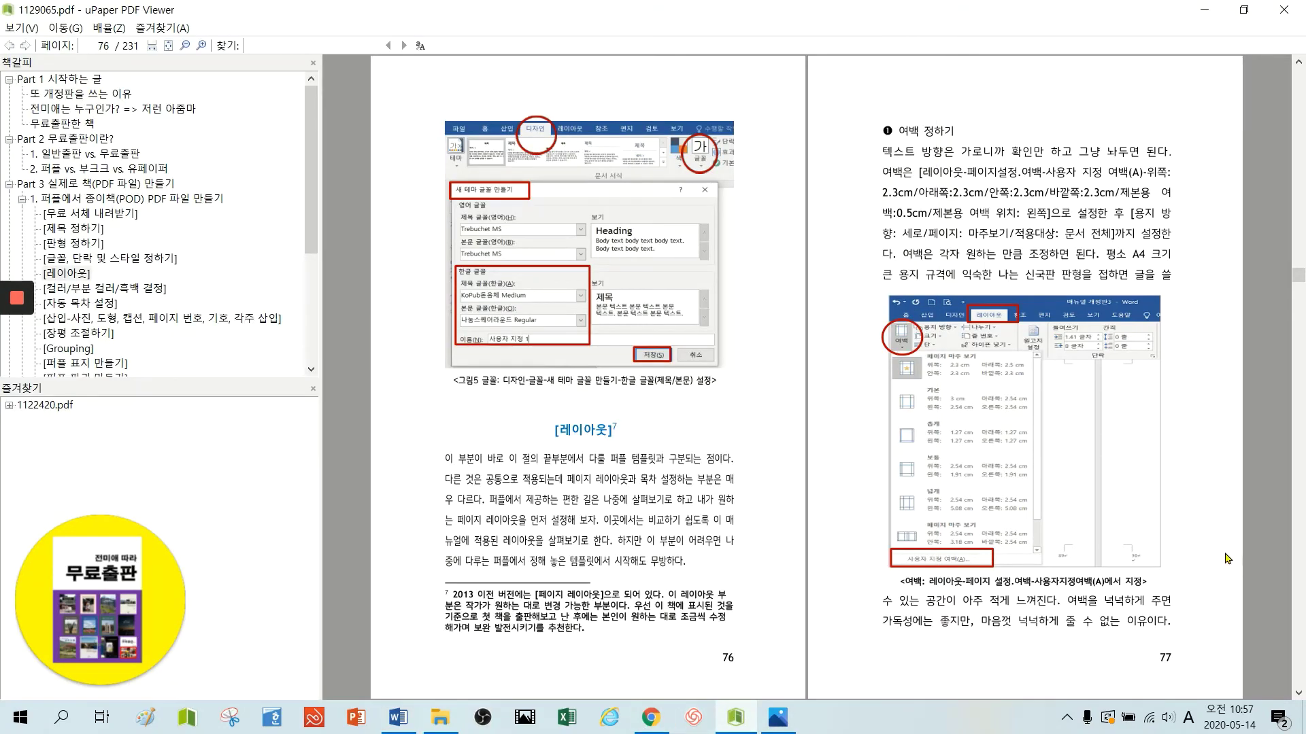
scroll(1227, 559, "up", 6)
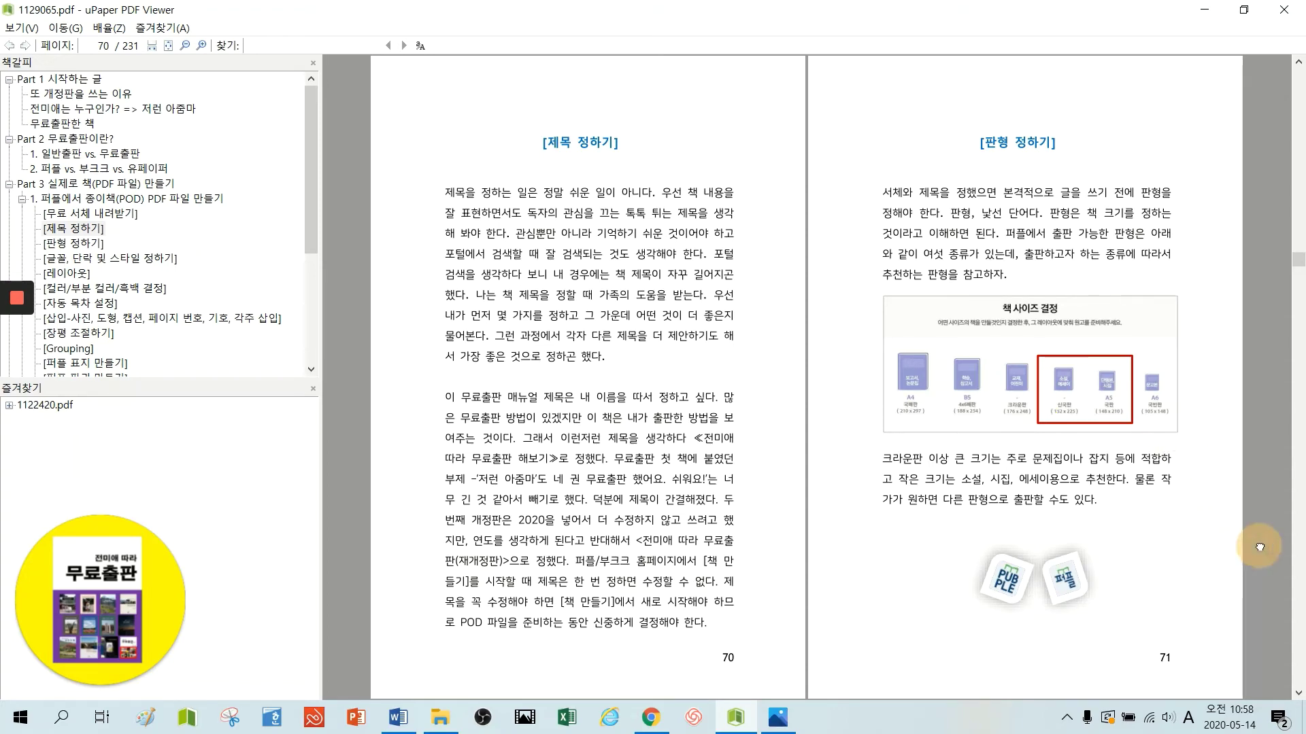
scroll(1263, 551, "down", 1)
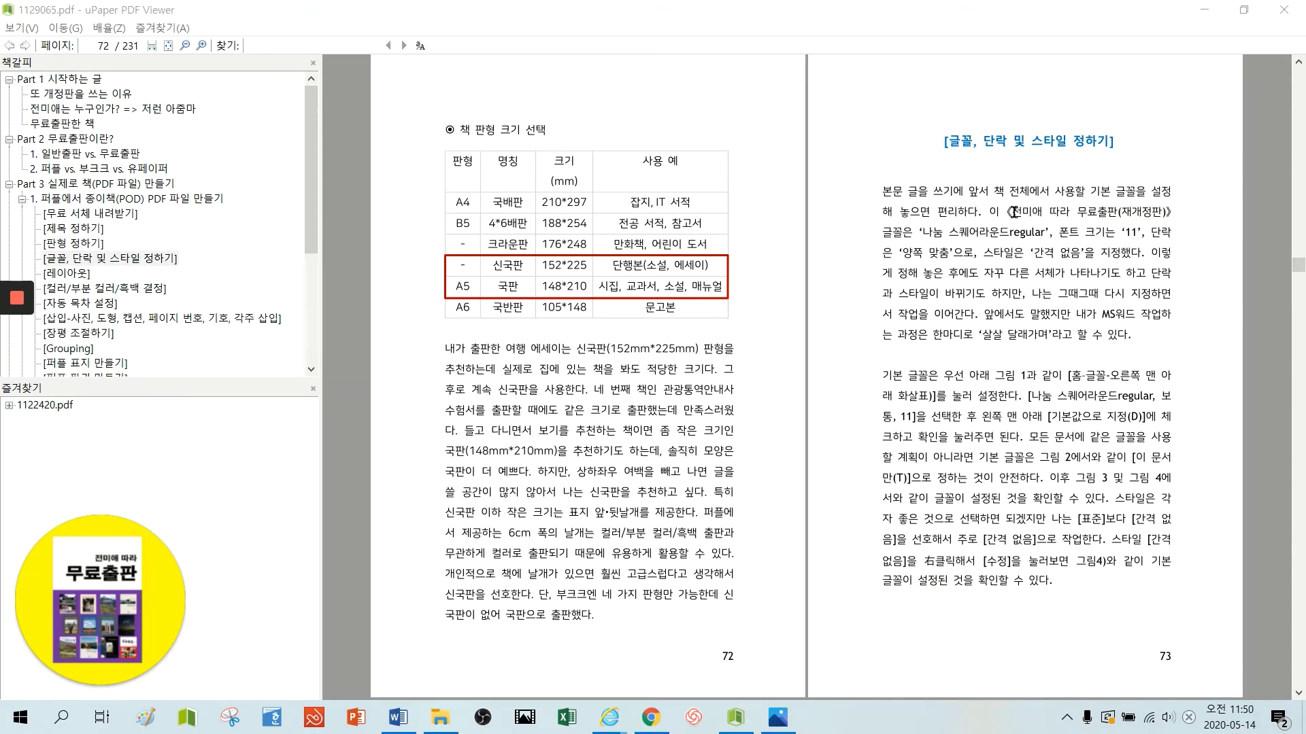
left_click_drag(1013, 212, 1124, 252)
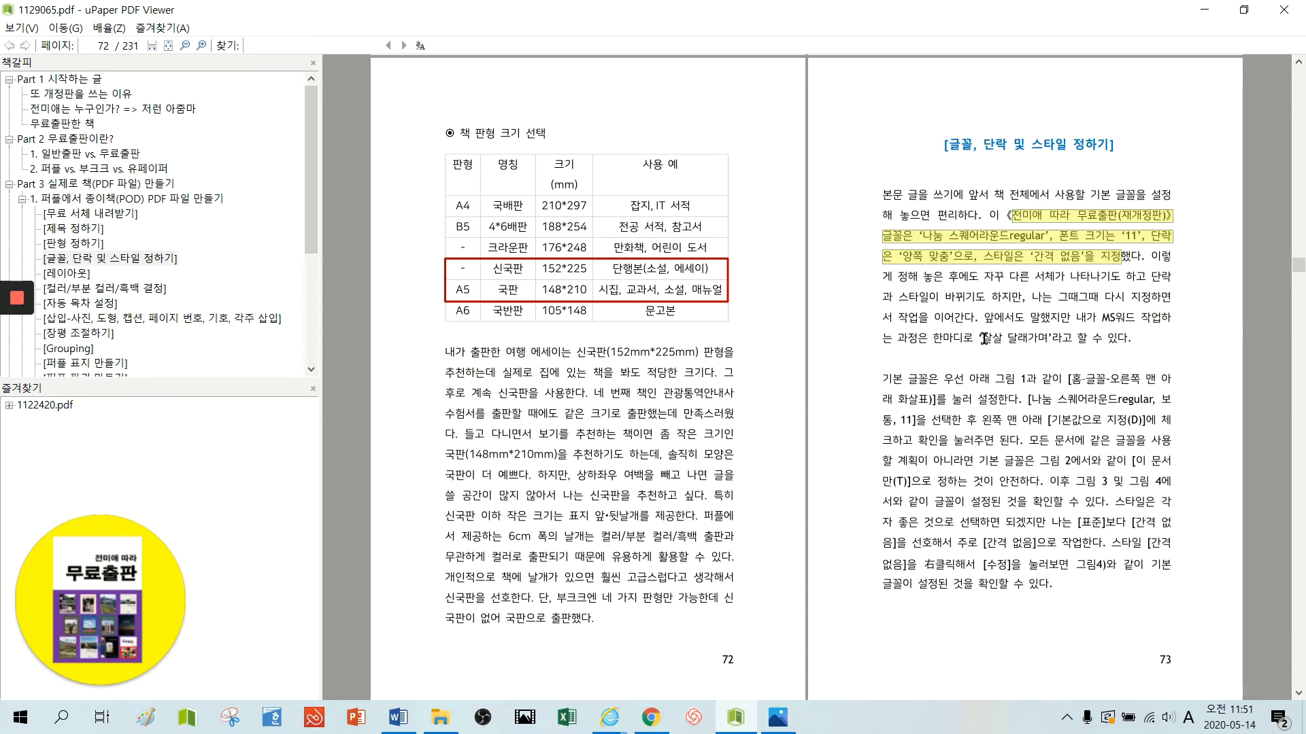
left_click_drag(984, 338, 1047, 338)
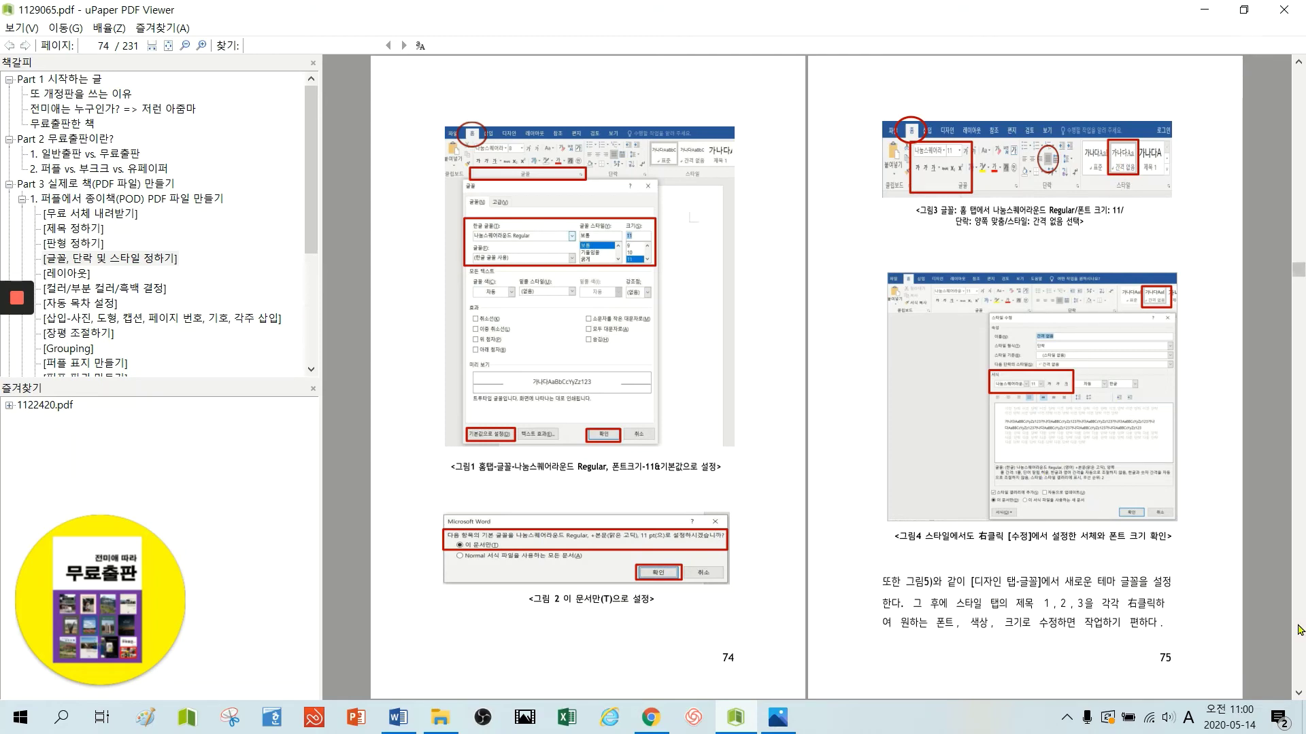
left_click(1298, 629)
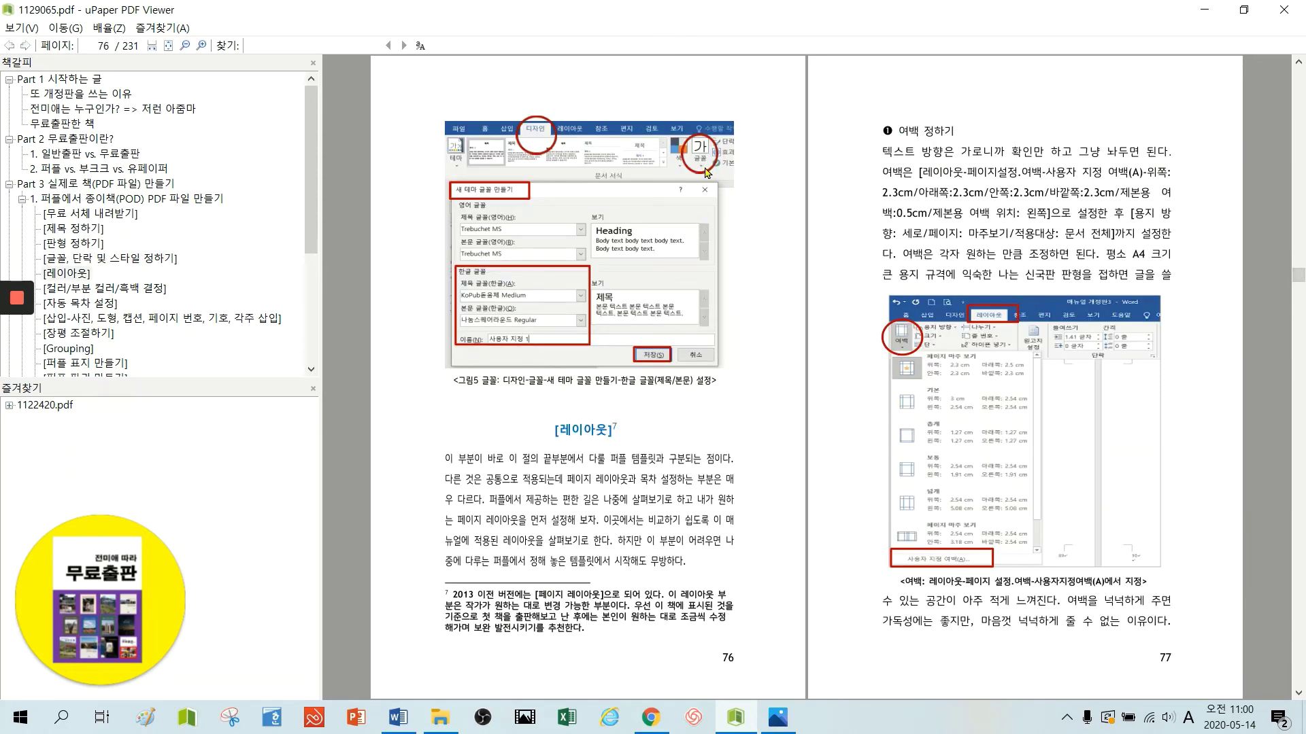